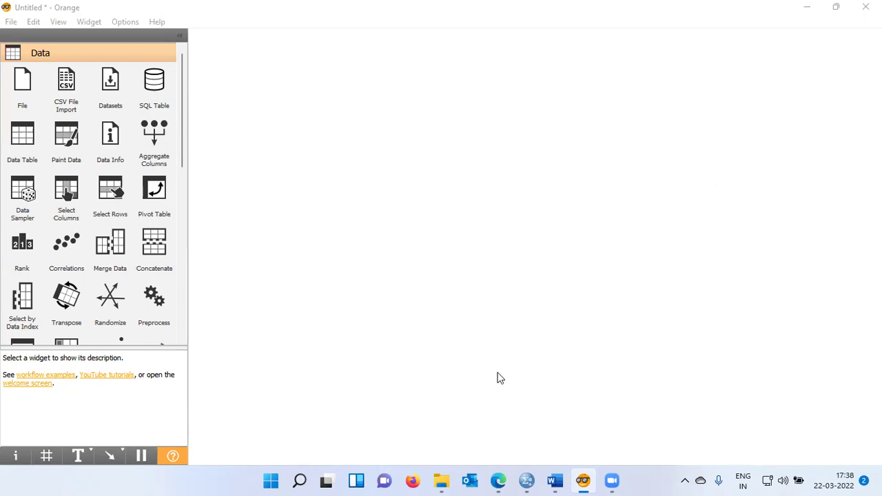
Switch to File Explorer and look through the first few pictures in the Animal folder's cat subfolder
mouse_move(445, 480)
left_click(450, 431)
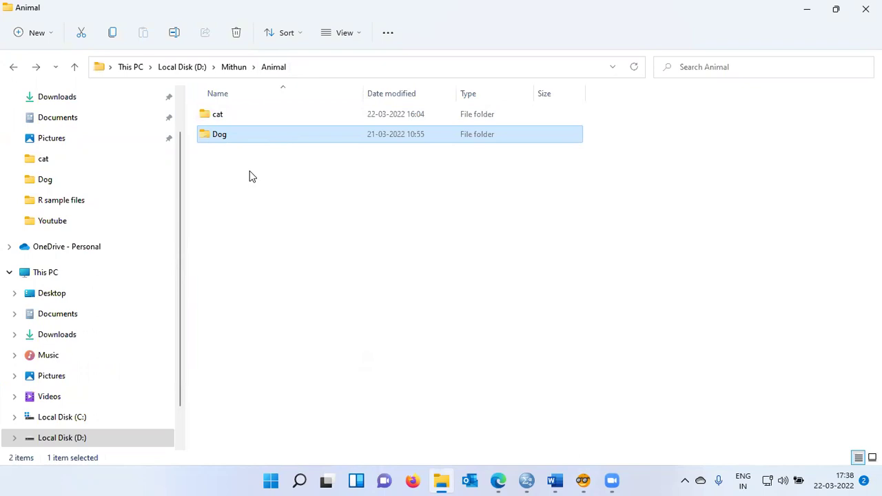
left_click(236, 117)
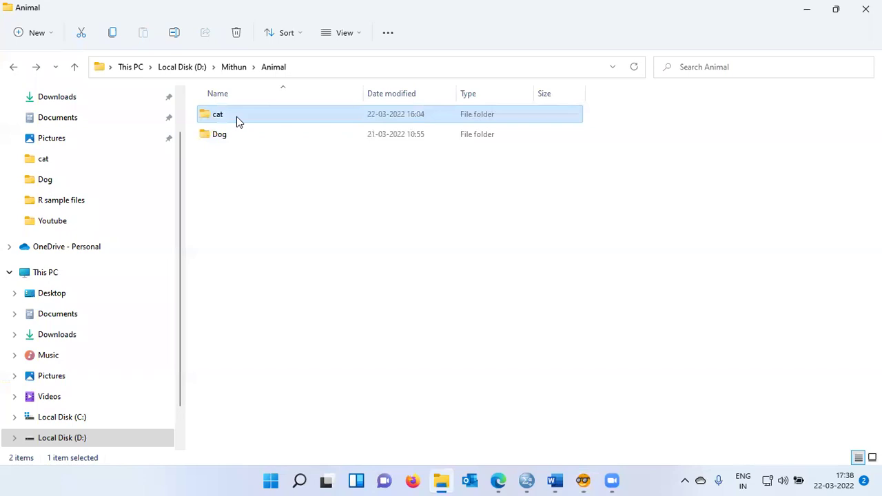
left_click(246, 140)
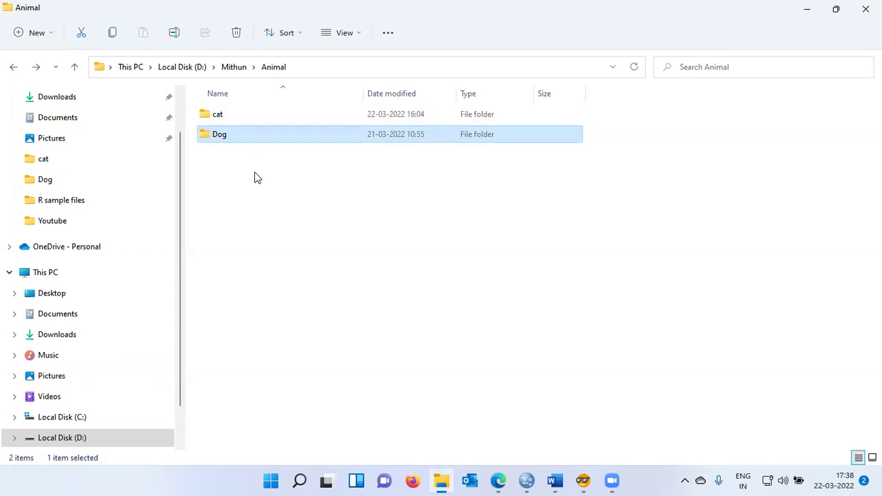
double_click(234, 124)
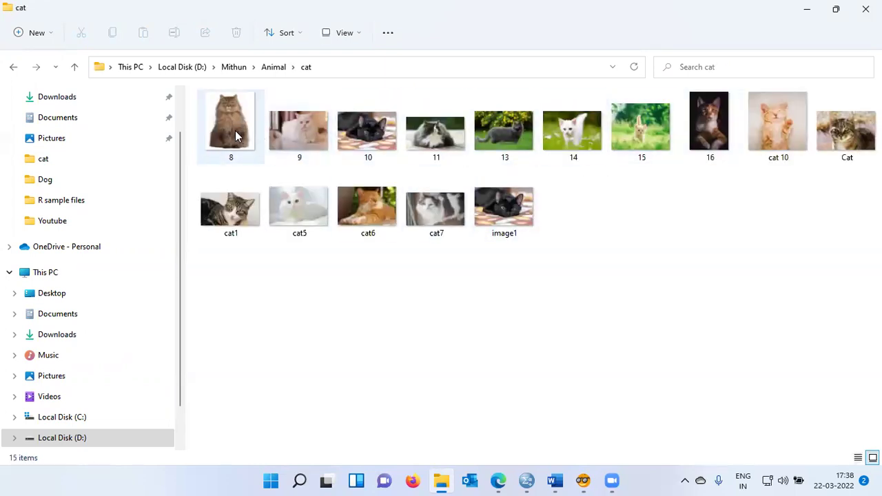
double_click(235, 136)
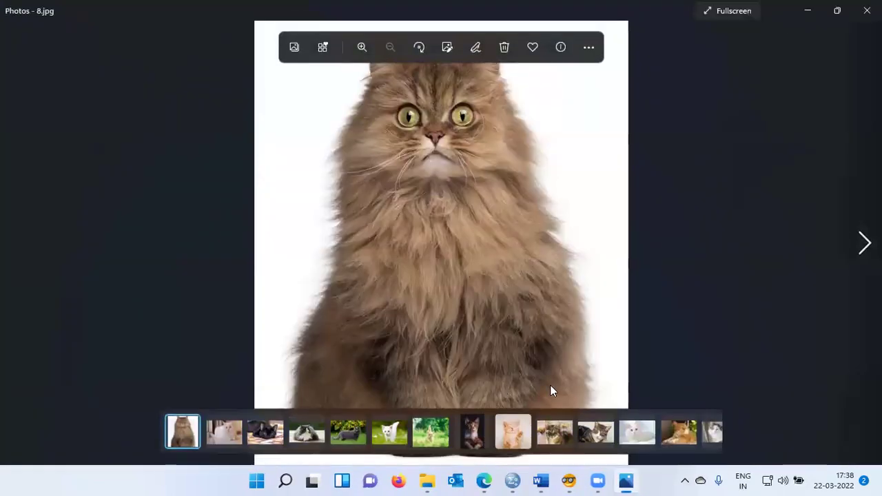
key("Right")
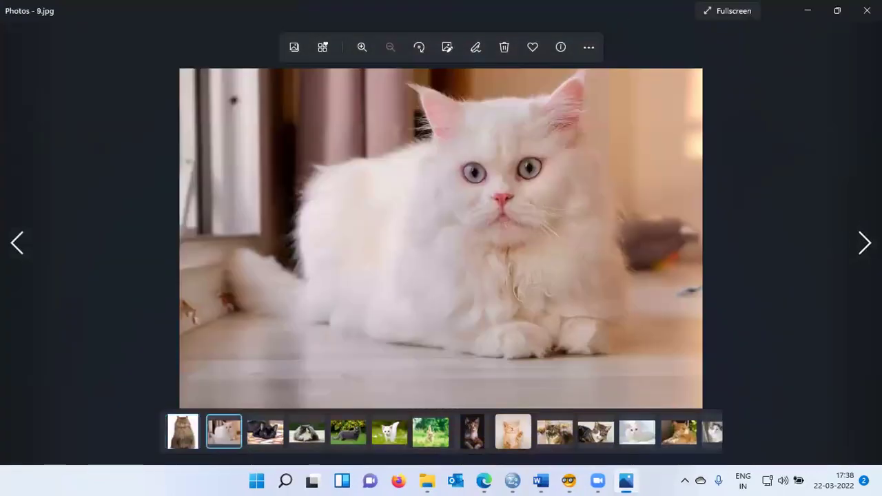
key("Right")
key("Right")
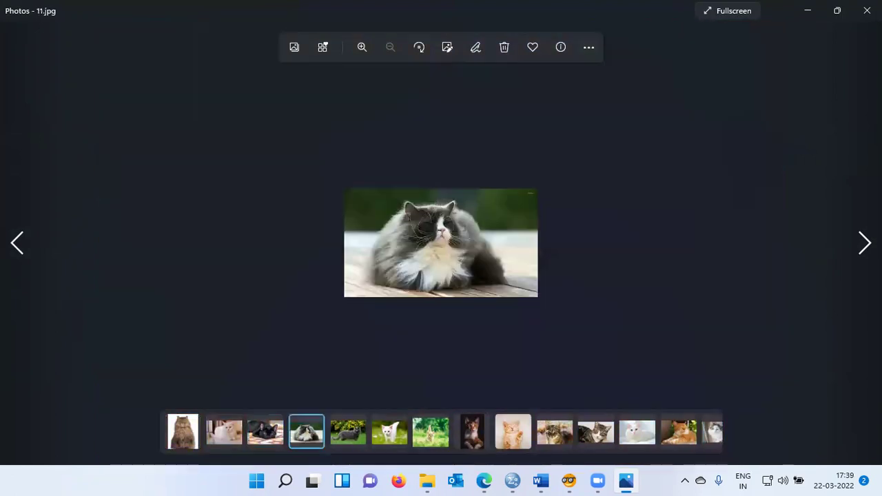
key("Right")
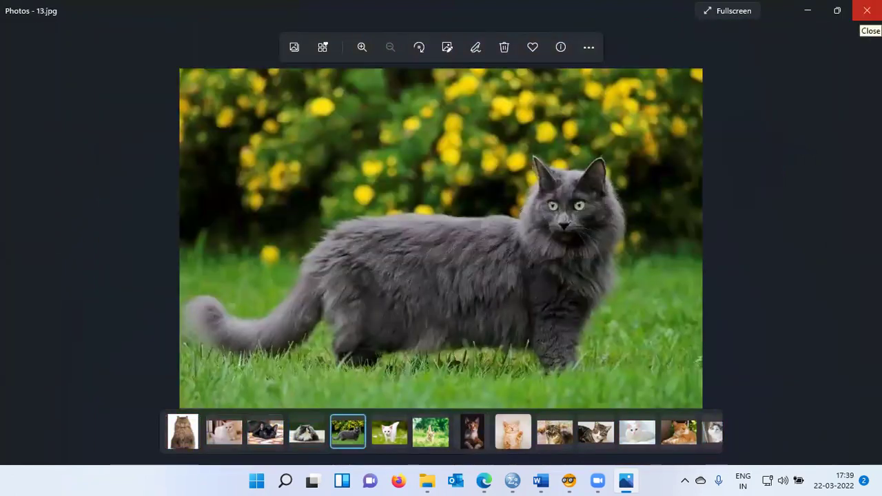
left_click(867, 10)
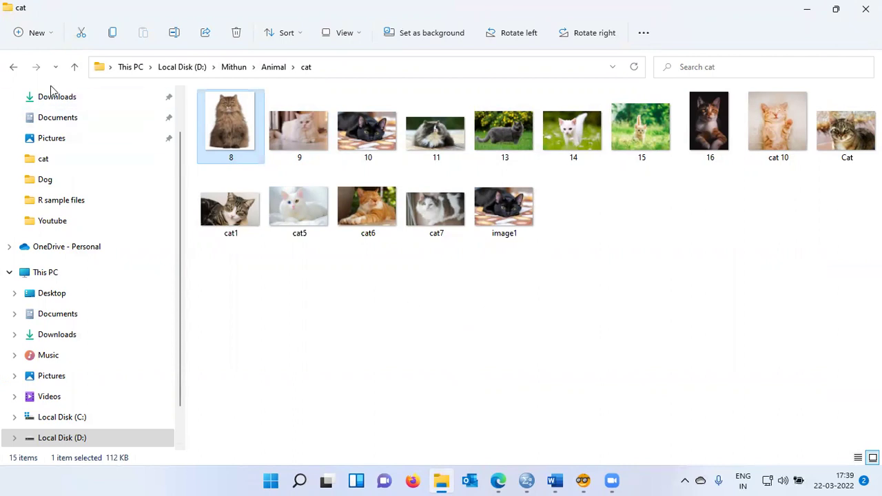
Look through the first few pictures in the Dog subfolder, then return to the Animal folder
left_click(12, 69)
double_click(229, 137)
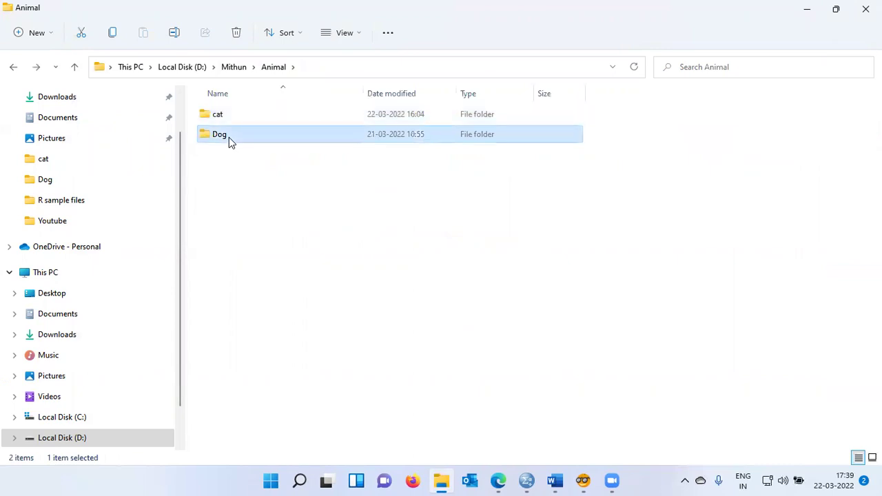
double_click(238, 141)
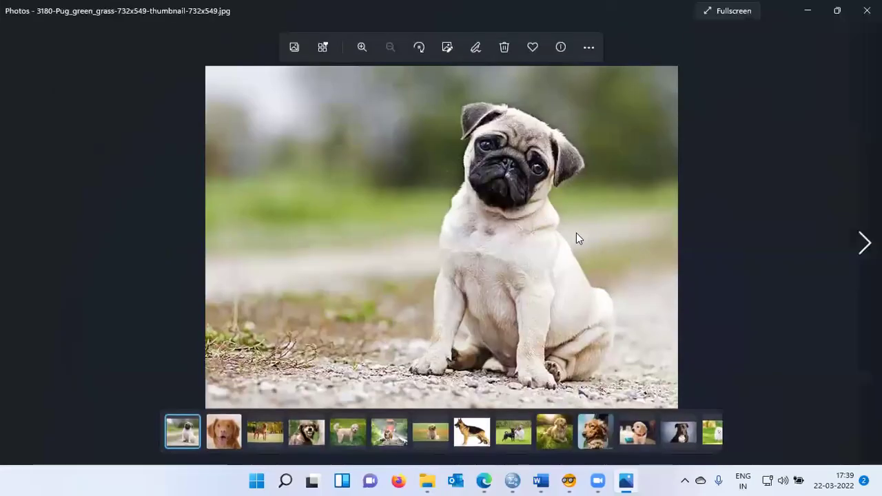
key("Right")
key("Right")
key("Right")
key("Right")
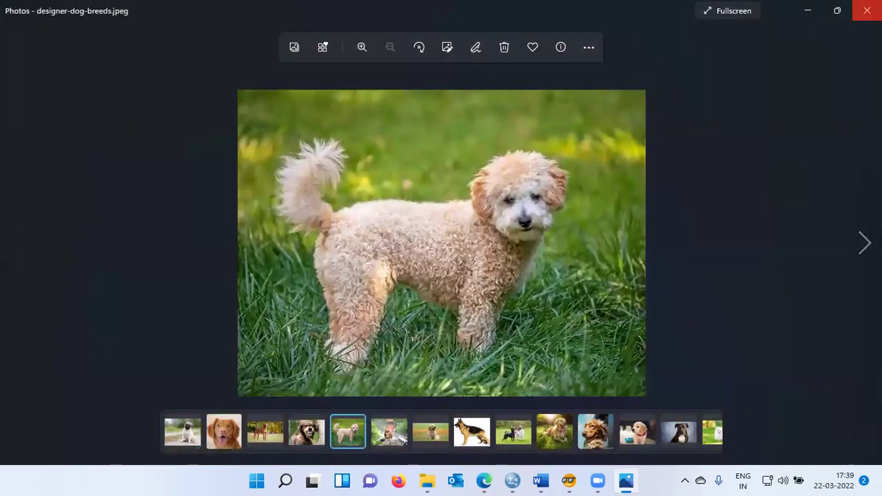
left_click(867, 11)
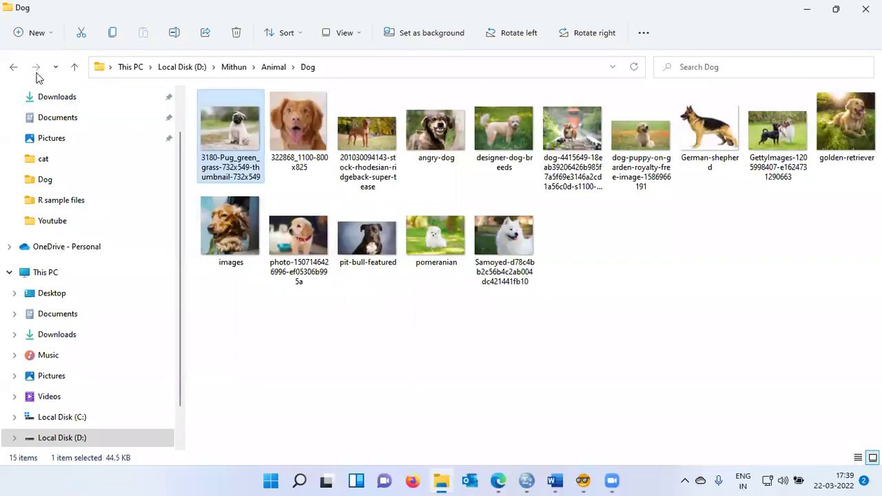
left_click(13, 67)
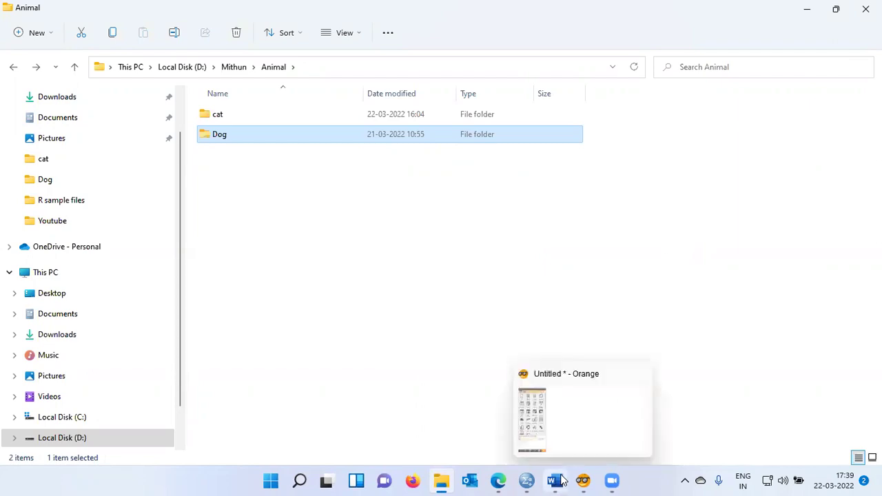
Switch to the Word document with the image sources and highlight the link under Cat Images
mouse_move(558, 481)
left_click(569, 431)
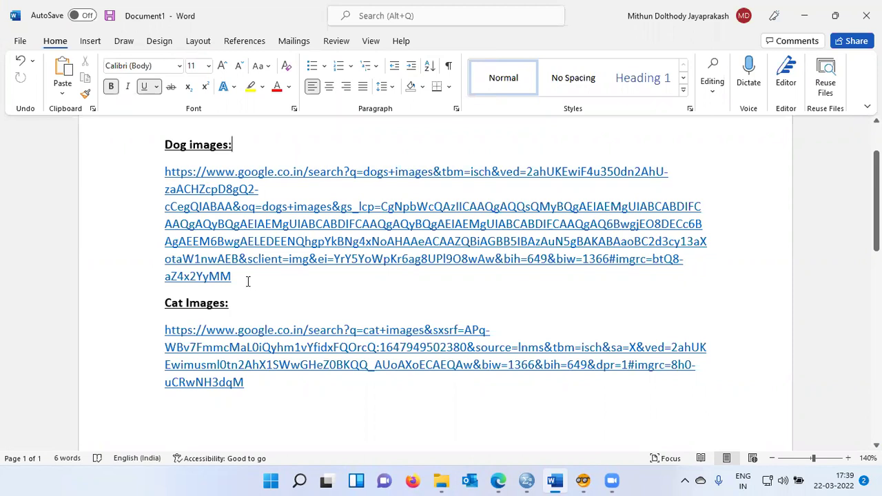
left_click_drag(161, 336, 262, 381)
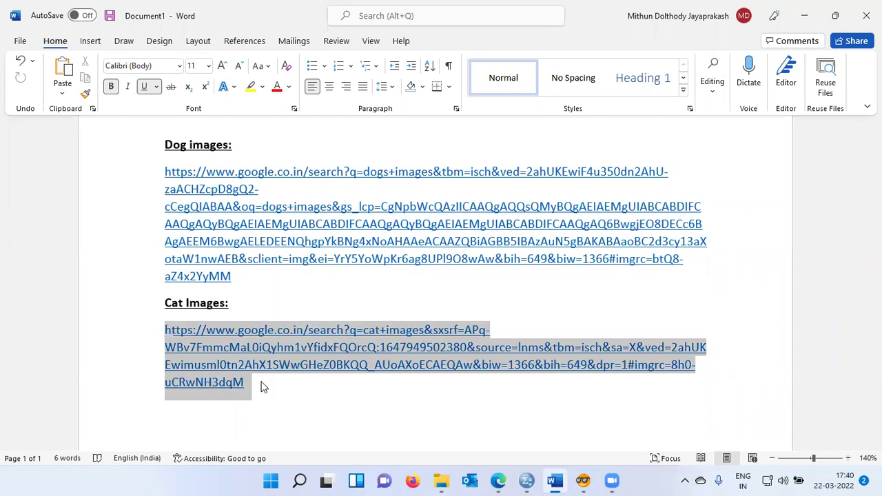
Switch to Orange and add an Import Images widget from the Image Analytics category to the canvas
mouse_move(587, 480)
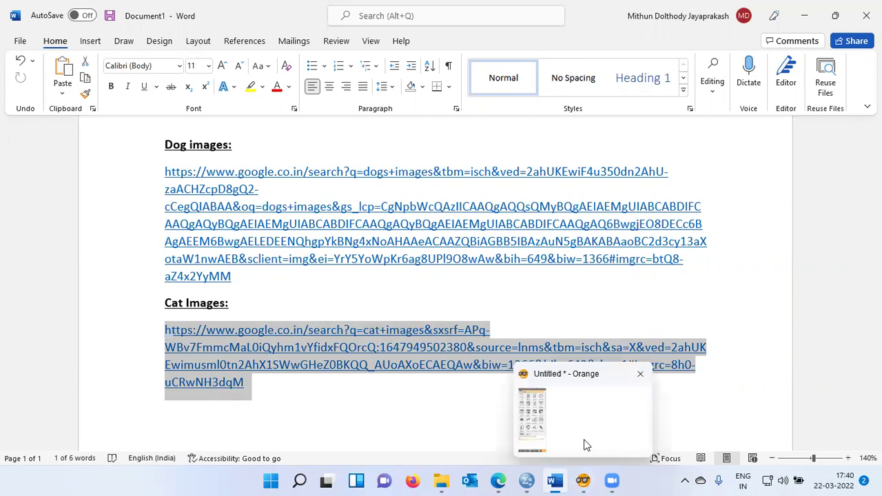
left_click(583, 443)
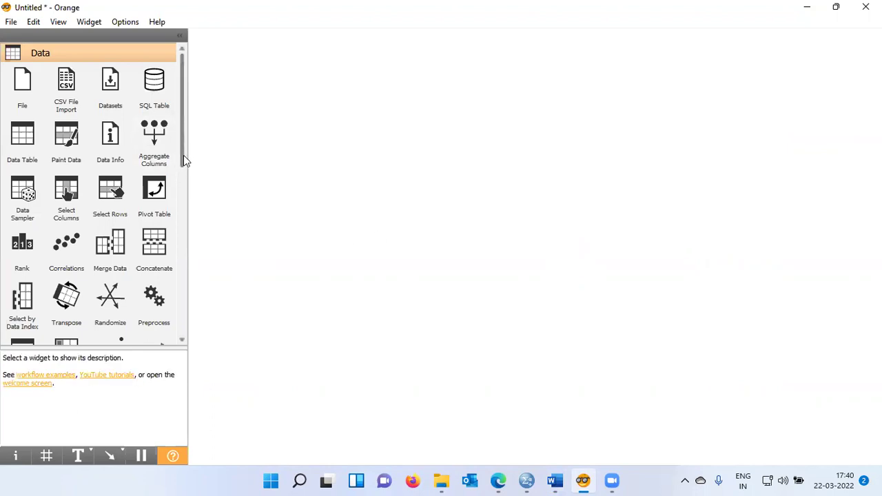
left_click_drag(184, 155, 195, 334)
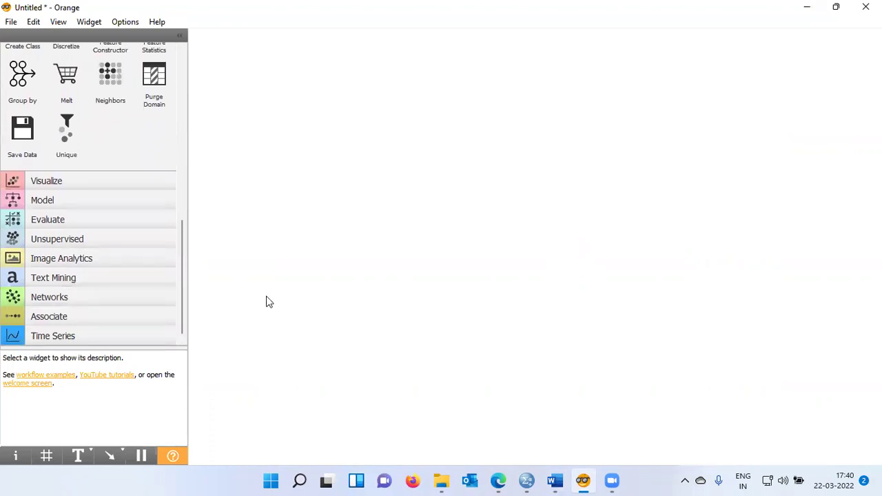
left_click(61, 260)
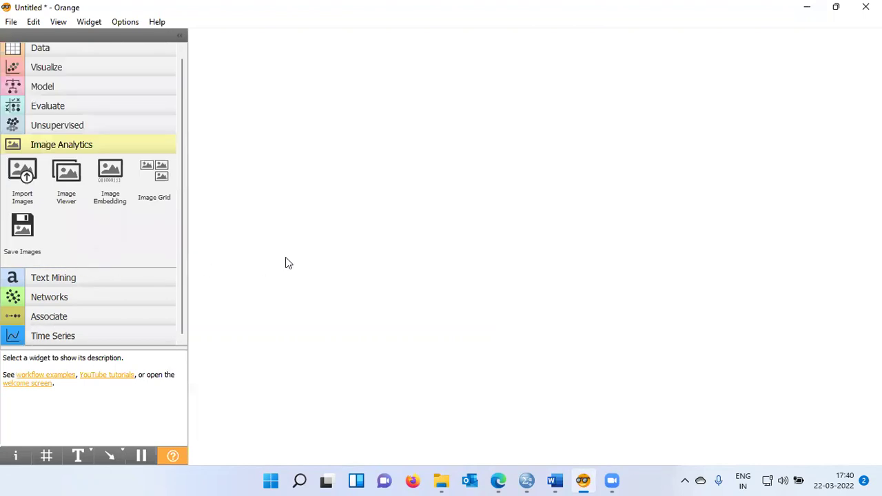
left_click(24, 178)
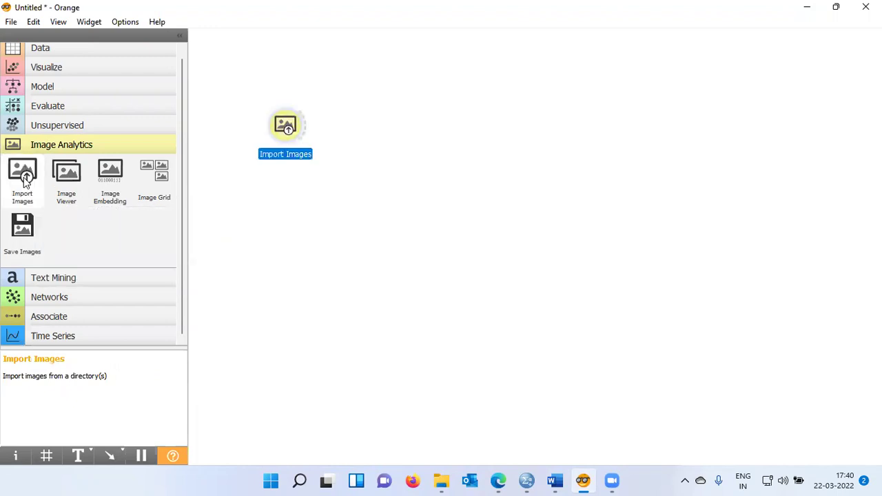
Set the Import Images widget's source directory to the Animal folder and close its settings
double_click(285, 138)
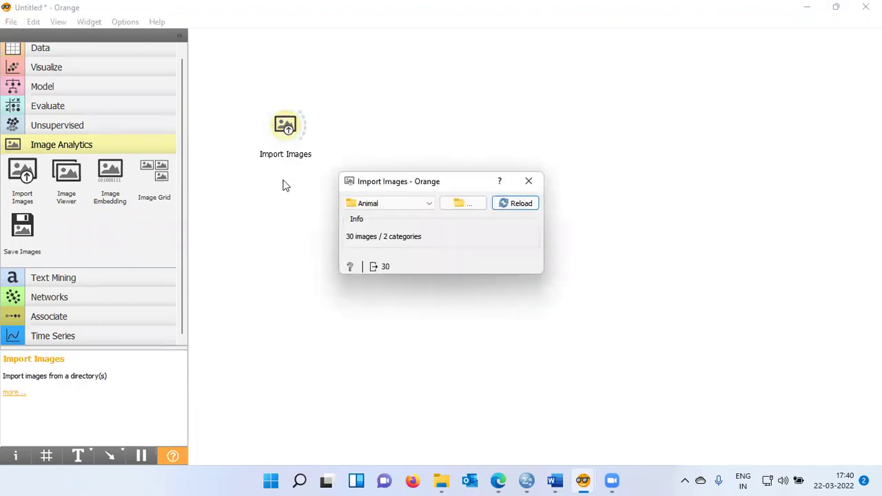
left_click(475, 205)
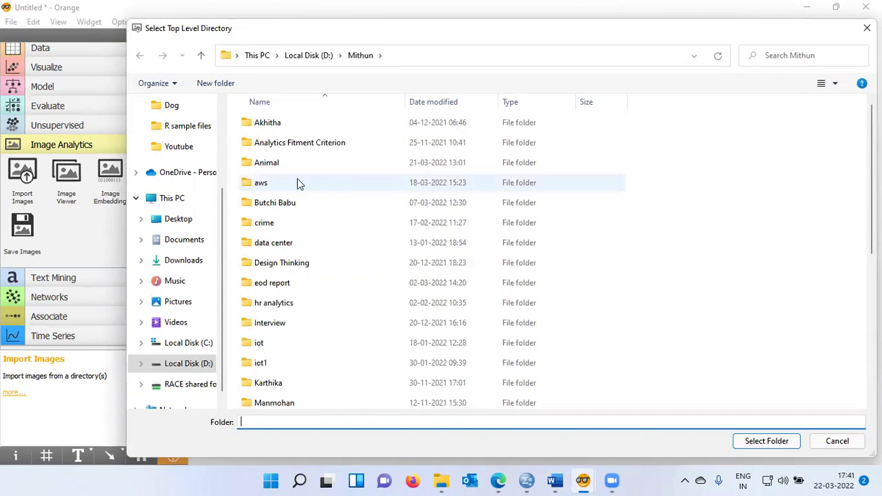
left_click(269, 166)
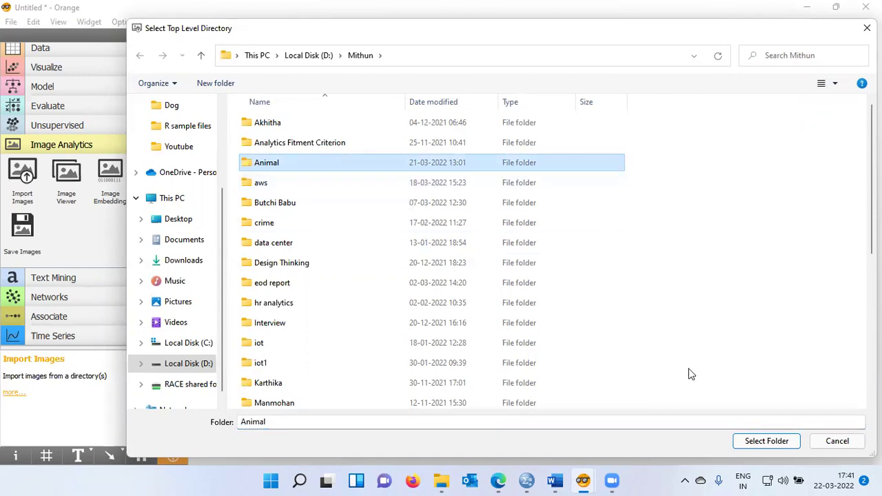
left_click(764, 442)
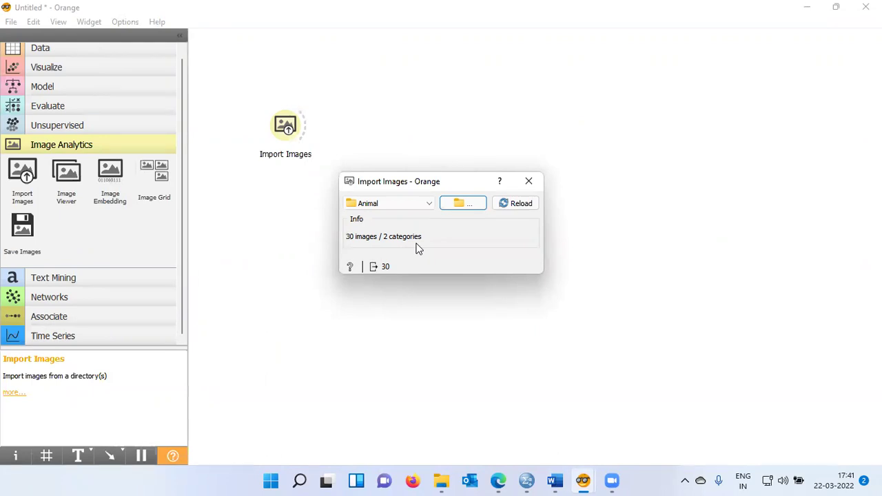
left_click(535, 184)
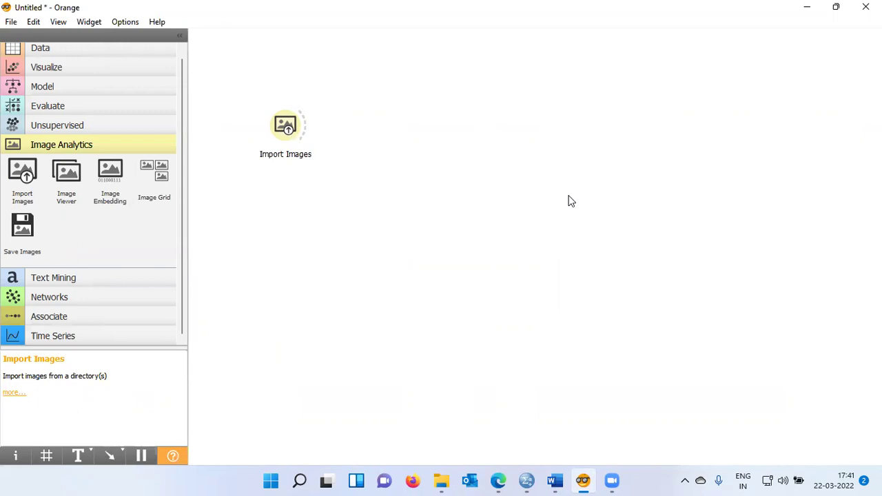
Add an Image Viewer widget linked to Import Images and view the imported cat and dog pictures in it
left_click(66, 180)
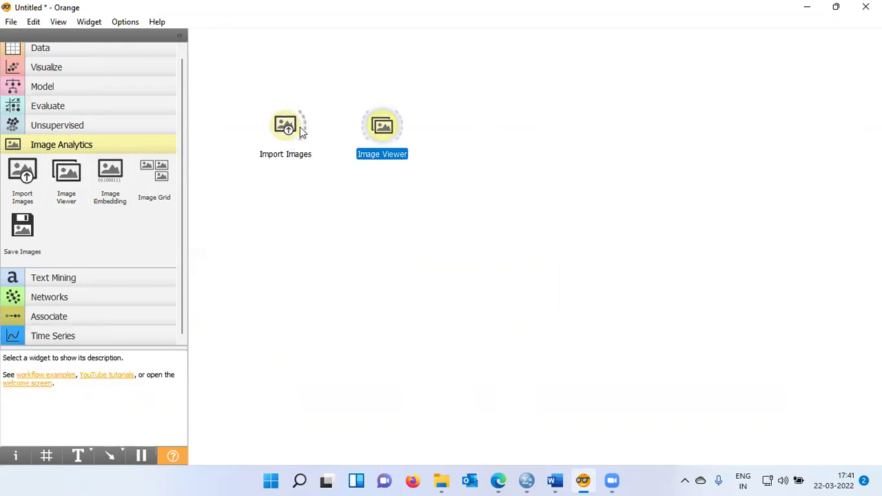
left_click_drag(300, 127, 379, 128)
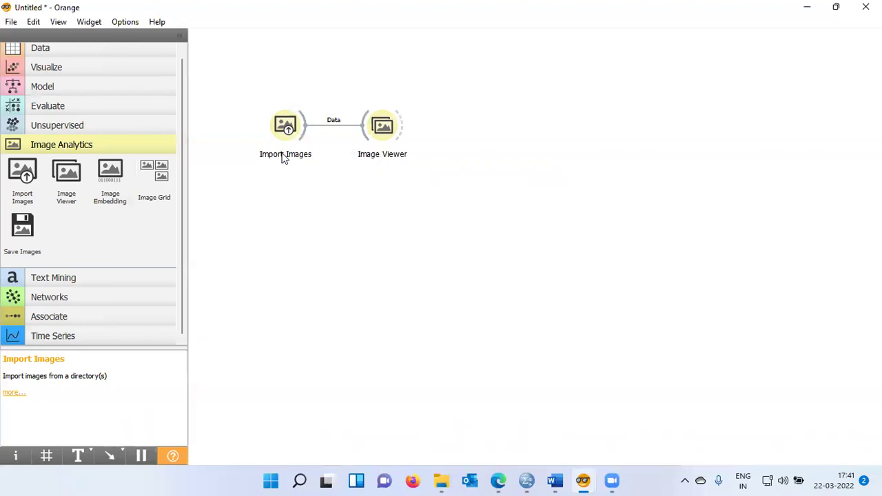
right_click(382, 131)
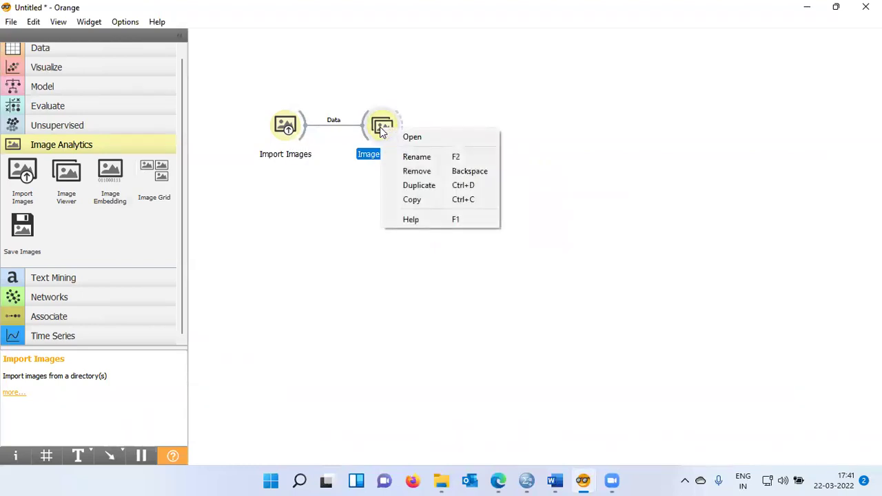
left_click(450, 144)
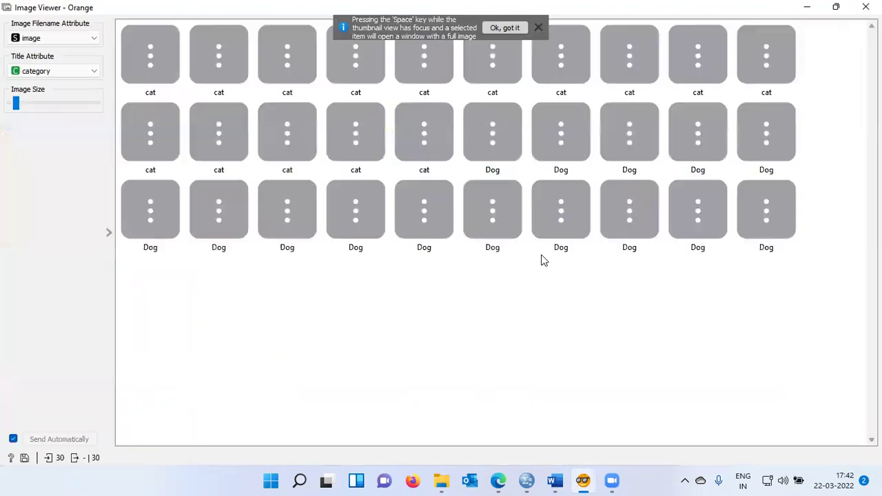
left_click(538, 28)
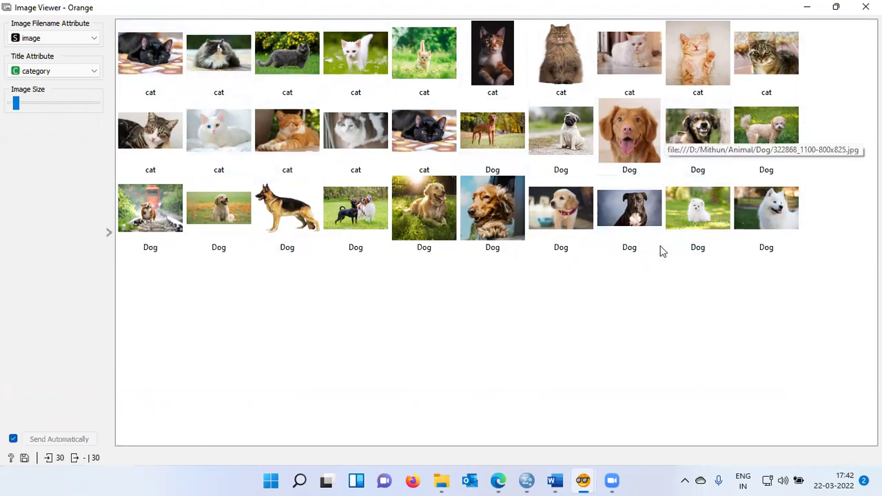
left_click(865, 7)
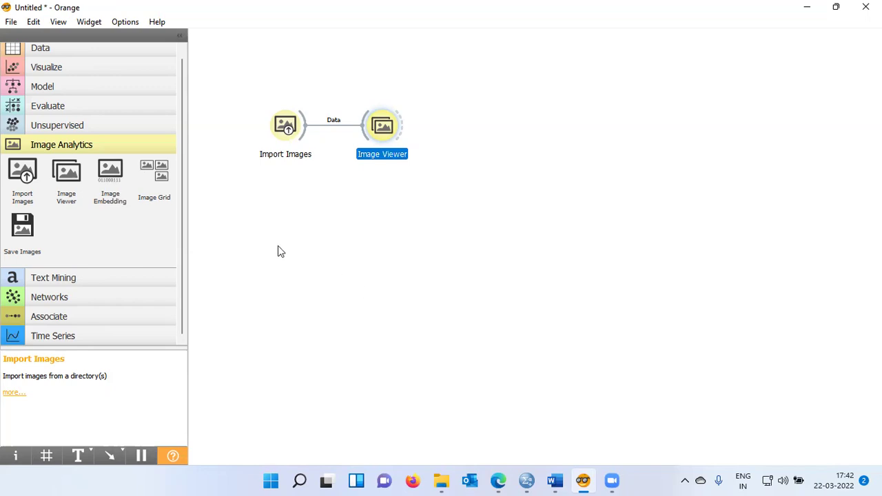
Add a Data Table widget linked to Import Images and review the imported images' records in it
left_click(62, 51)
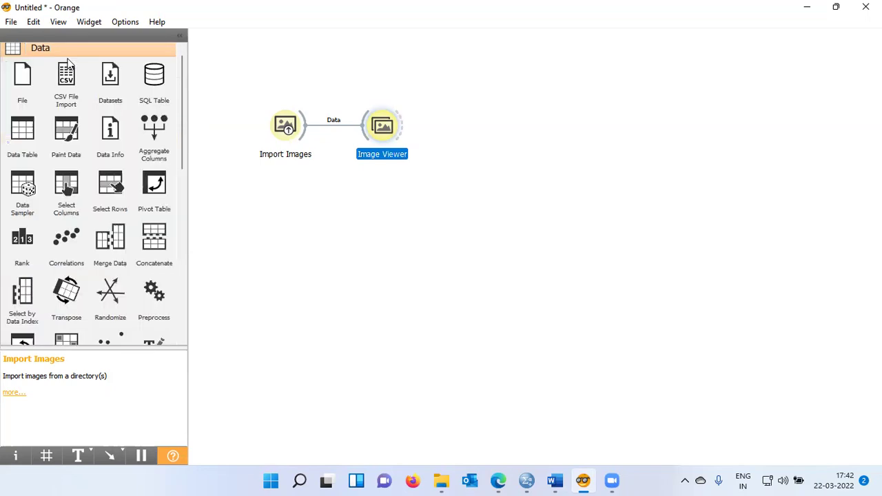
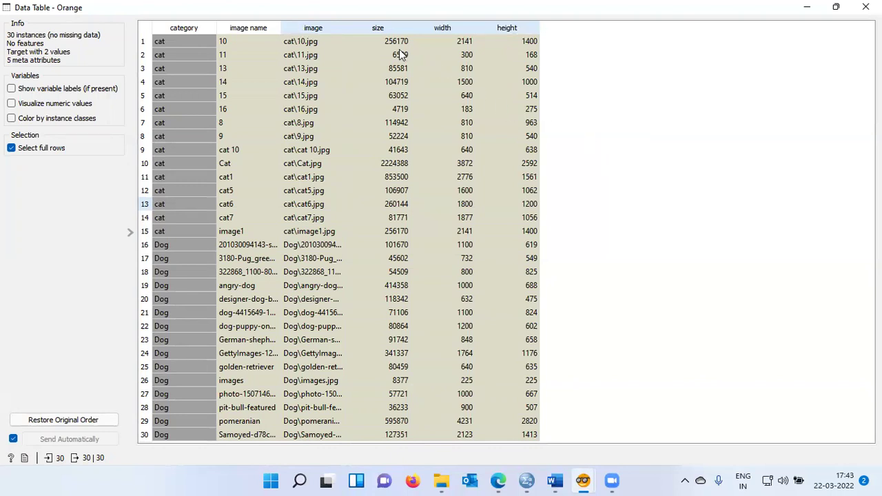
key("Escape")
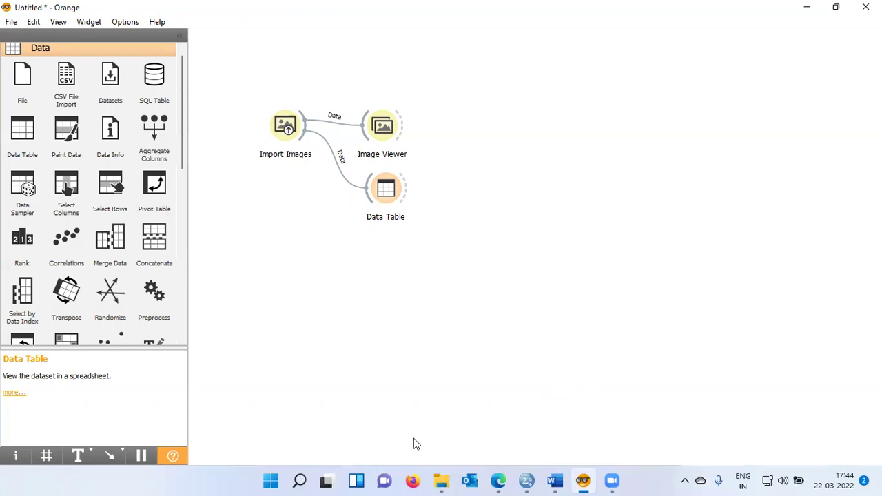
Add a single Image Embedding widget from the Image Analytics category below the Data Table and link Import Images to it
left_click_drag(185, 155, 184, 331)
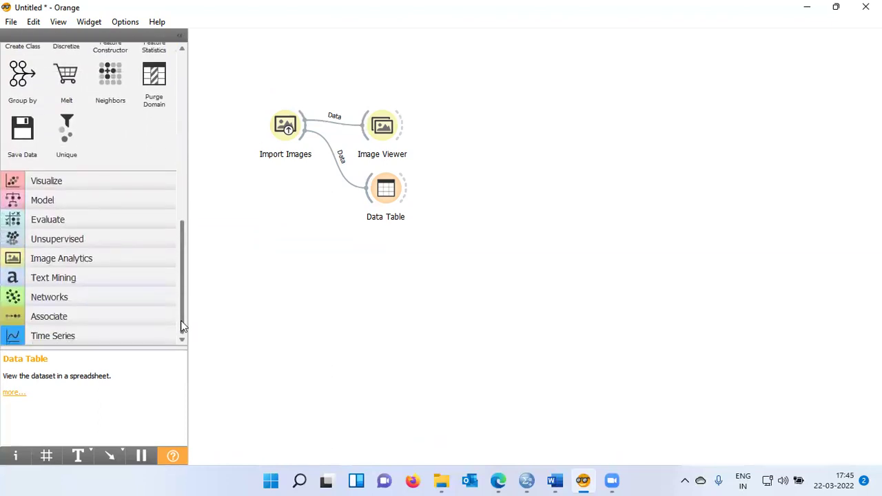
left_click(81, 259)
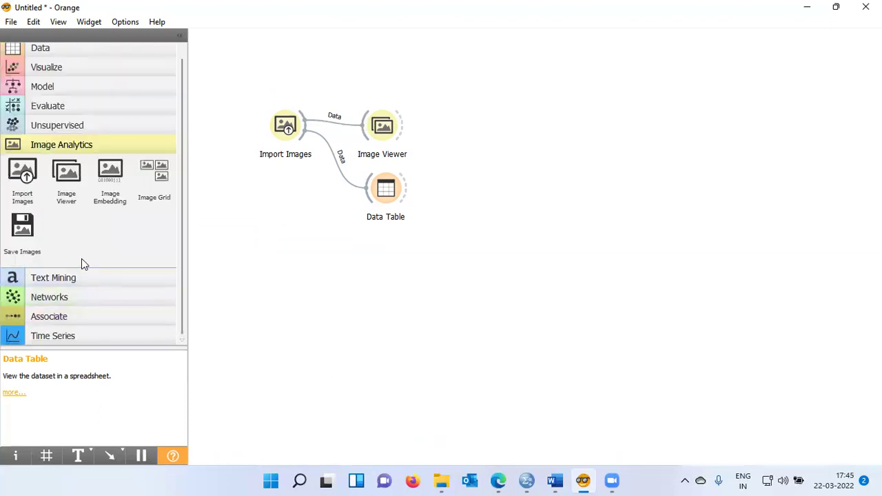
left_click(108, 185)
left_click(109, 184)
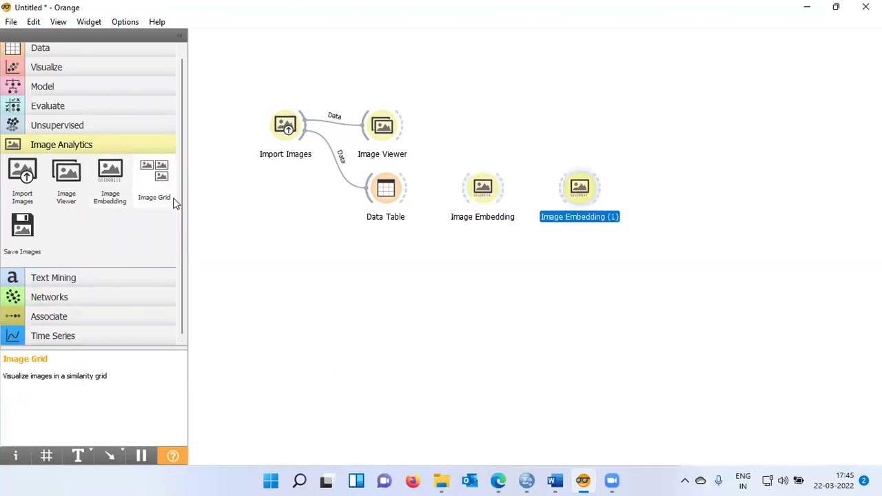
key("Delete")
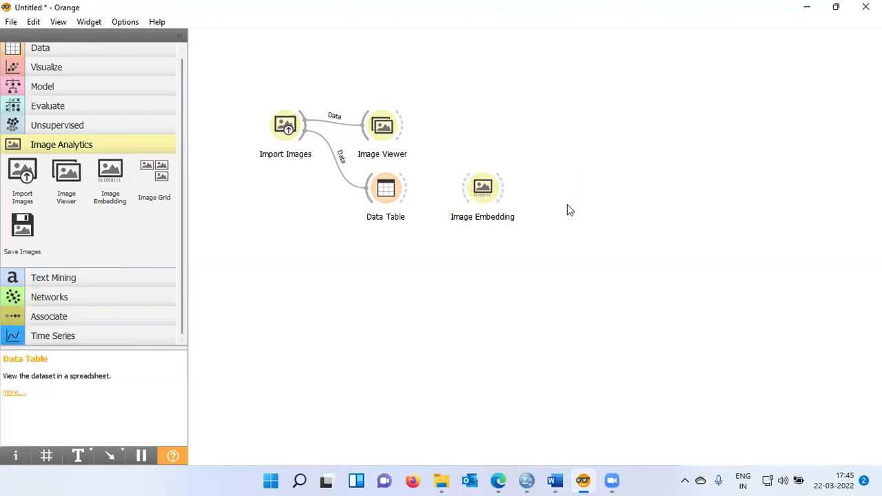
left_click_drag(495, 198, 398, 262)
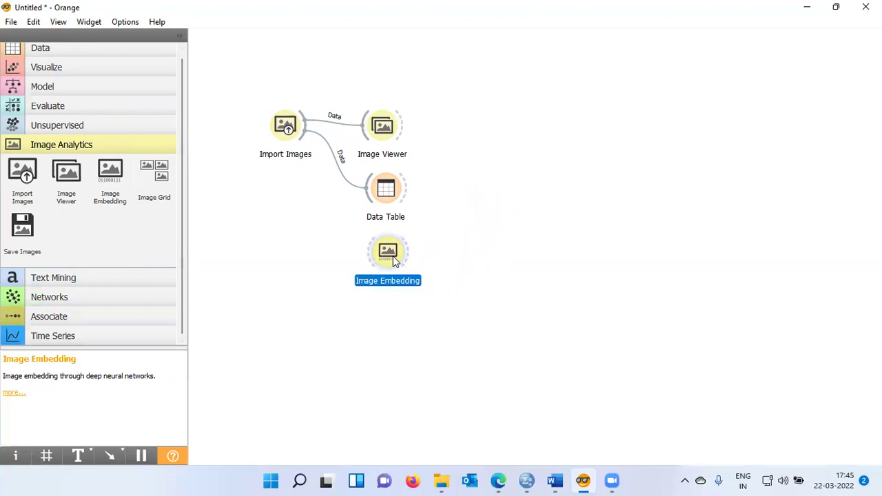
left_click_drag(303, 135, 369, 253)
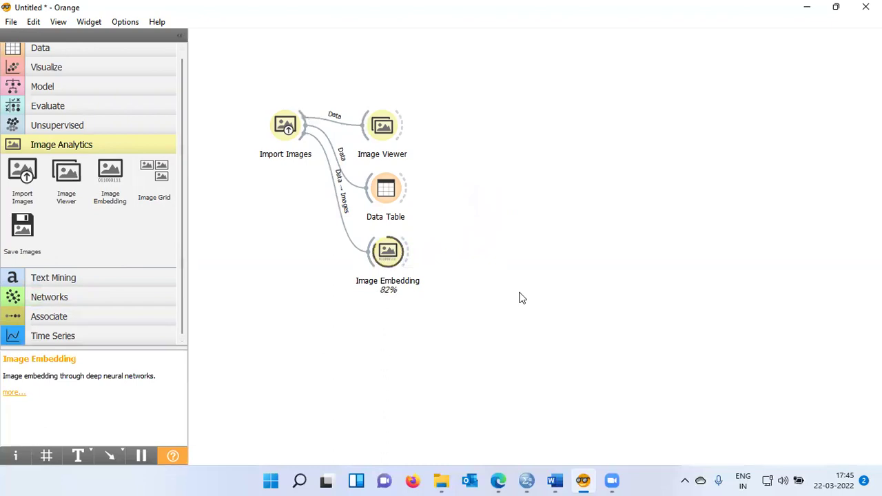
Review the available embedders in the Image Embedding settings, keeping Inception v3, and close the settings
double_click(388, 262)
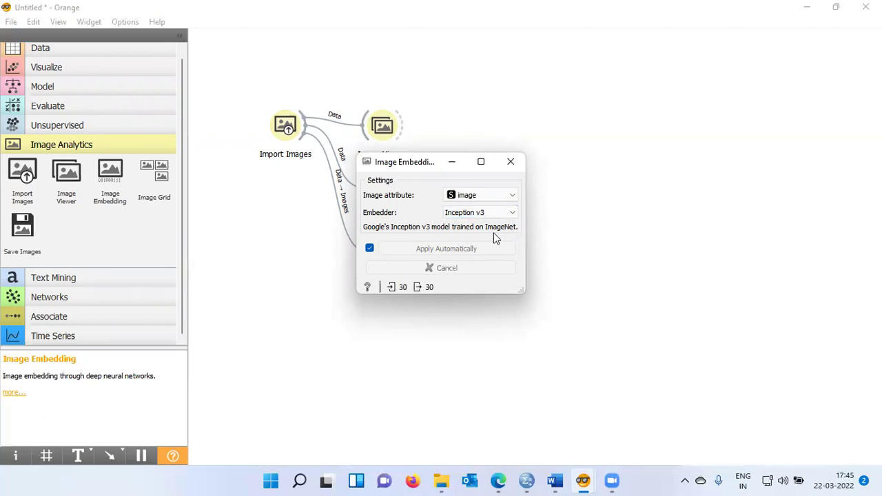
left_click(513, 212)
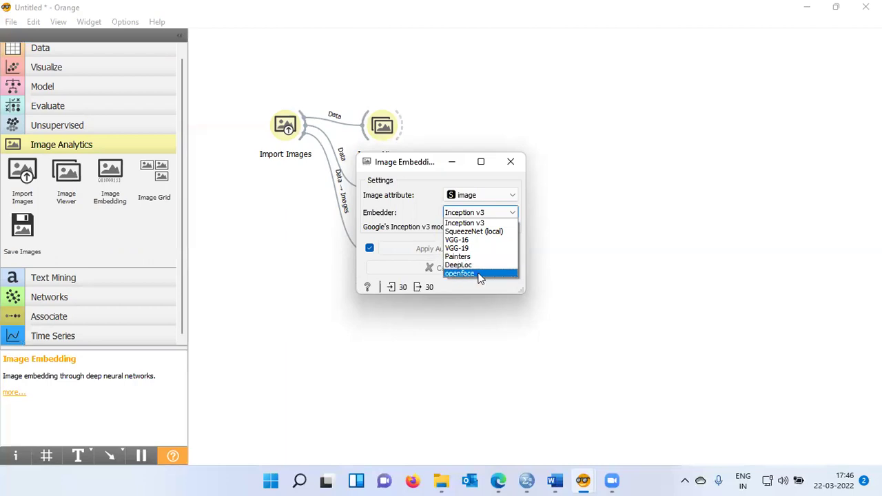
left_click(403, 248)
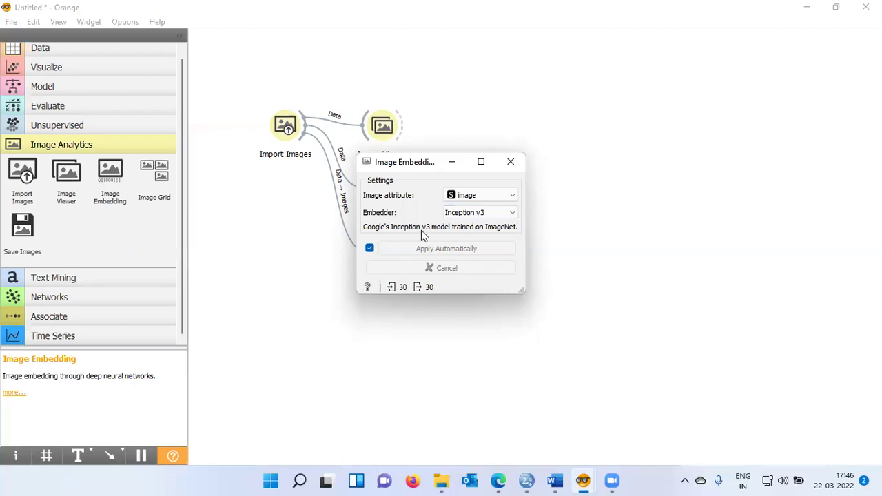
left_click(510, 162)
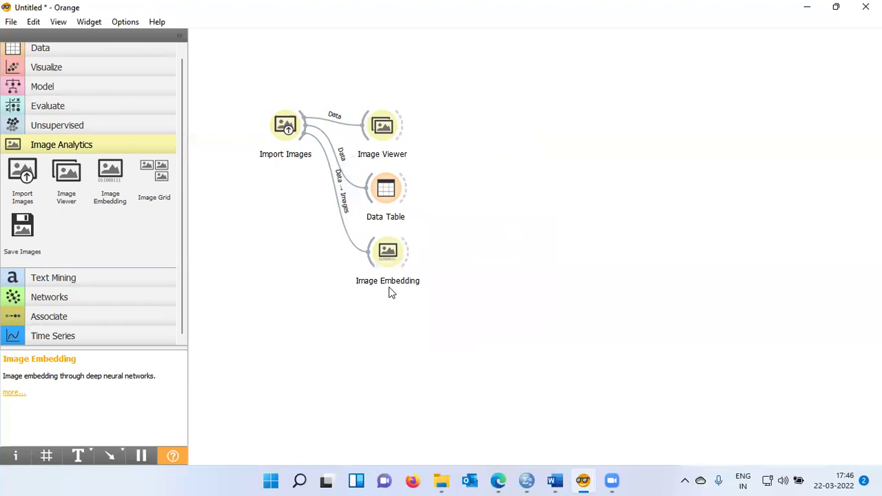
Duplicate the Data Table widget, place the copy beside Image Embedding and link Image Embedding to it
left_click(389, 197)
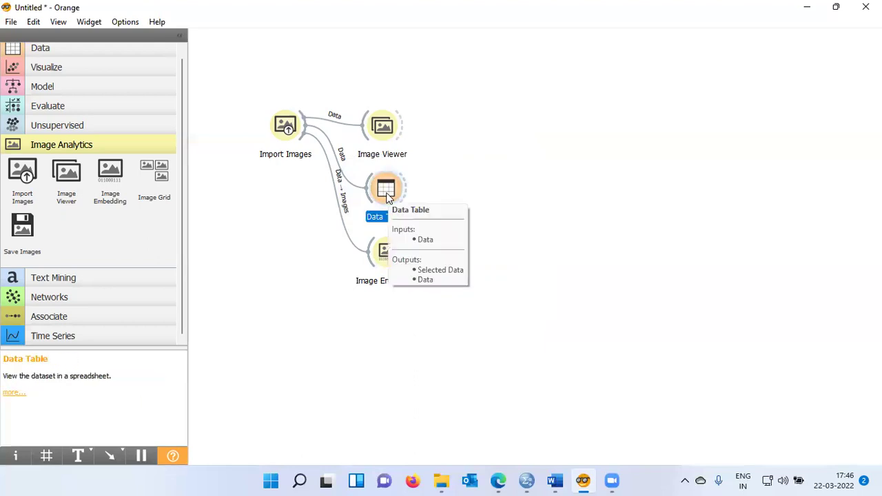
key("ctrl+d")
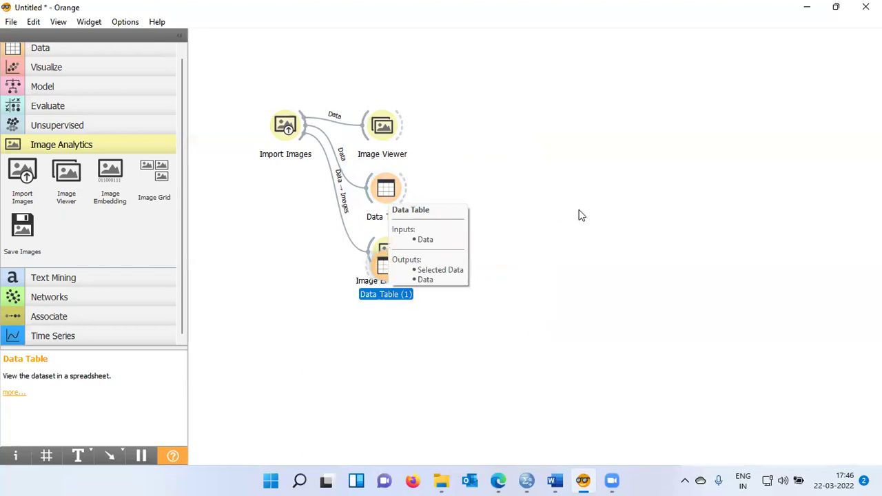
left_click_drag(388, 283, 473, 271)
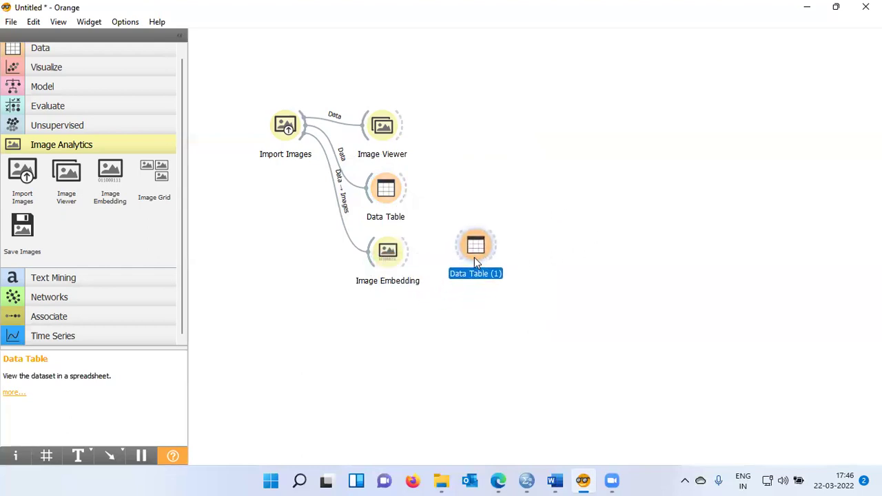
left_click_drag(407, 254, 460, 256)
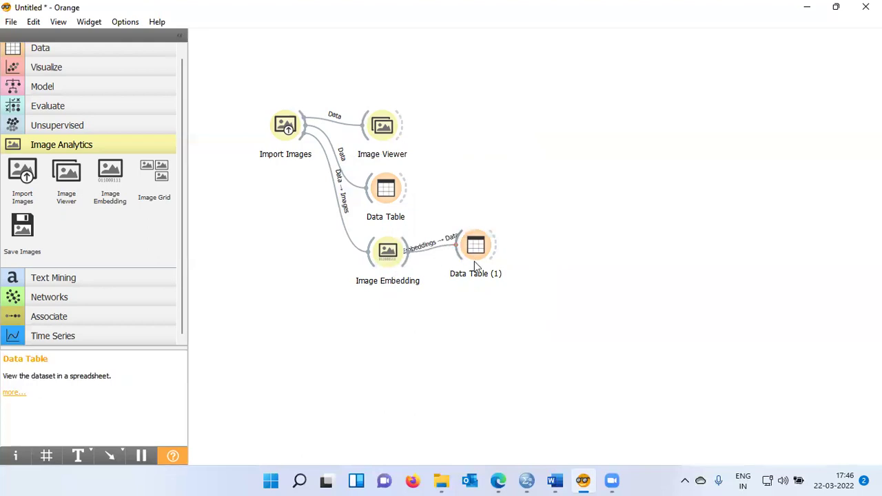
Examine the embedding feature columns from n0 to n2047 in the data table linked to Image Embedding
double_click(484, 251)
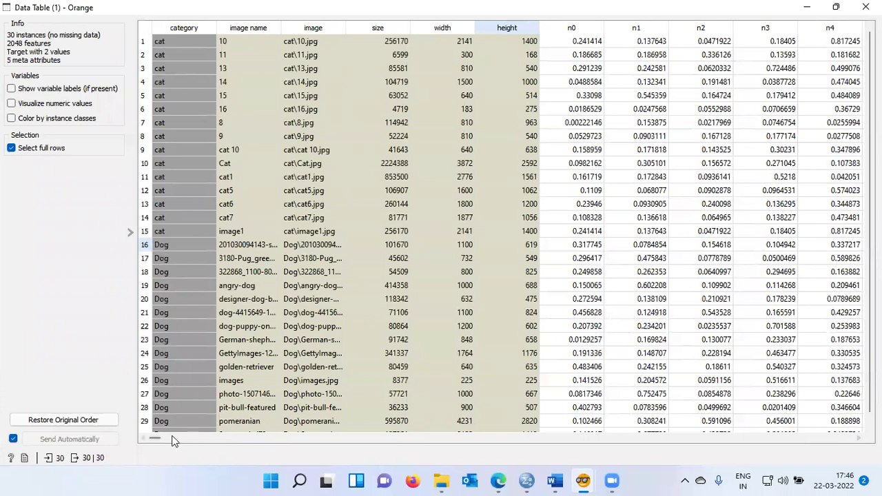
scroll(156, 443, "right", 15)
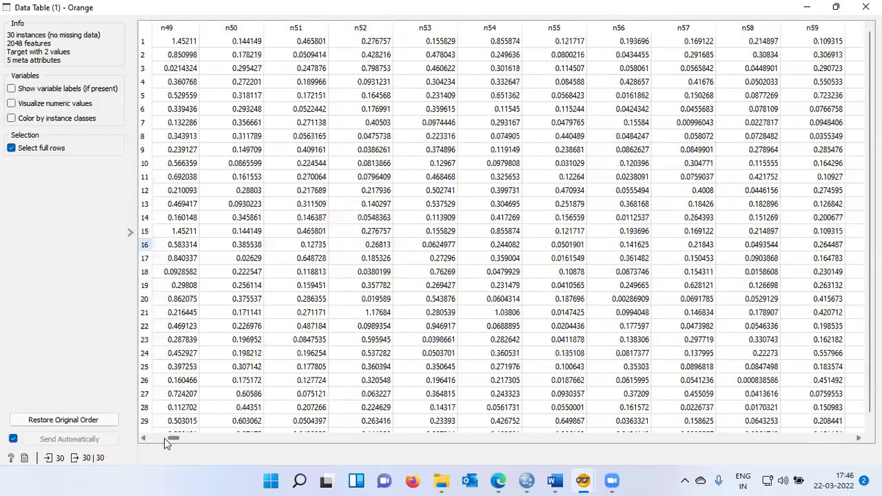
scroll(158, 438, "left", 15)
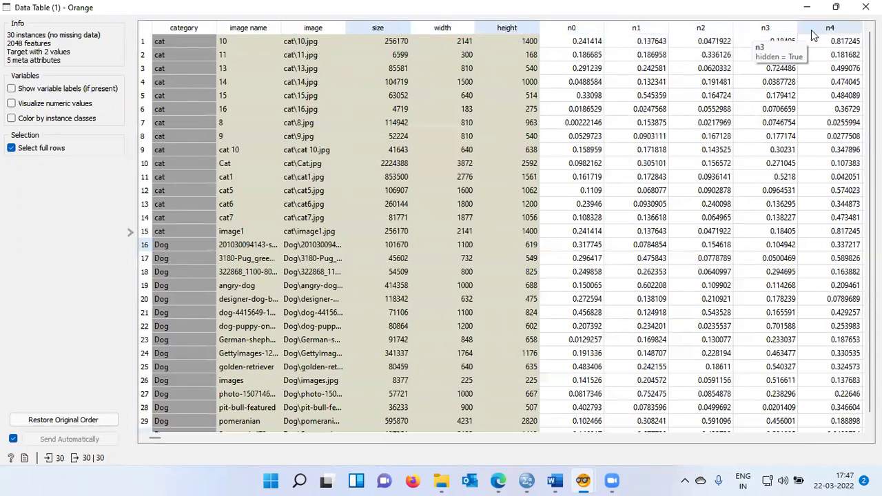
left_click_drag(157, 435, 878, 441)
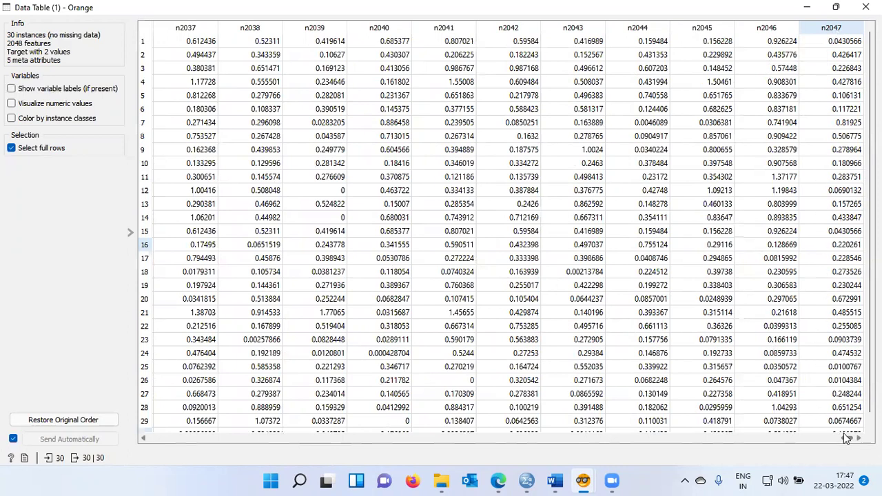
scroll(847, 439, "left", 2)
left_click(532, 441)
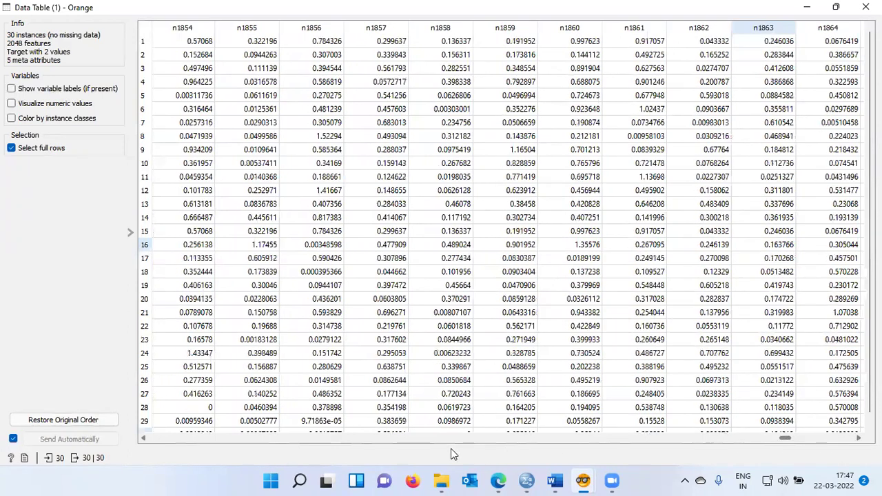
left_click(359, 441)
left_click(291, 442)
left_click(269, 441)
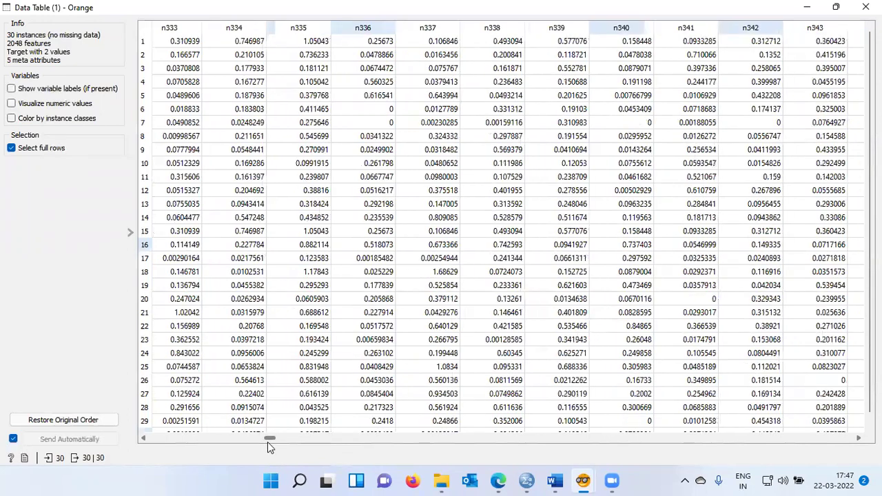
left_click(248, 442)
left_click(229, 442)
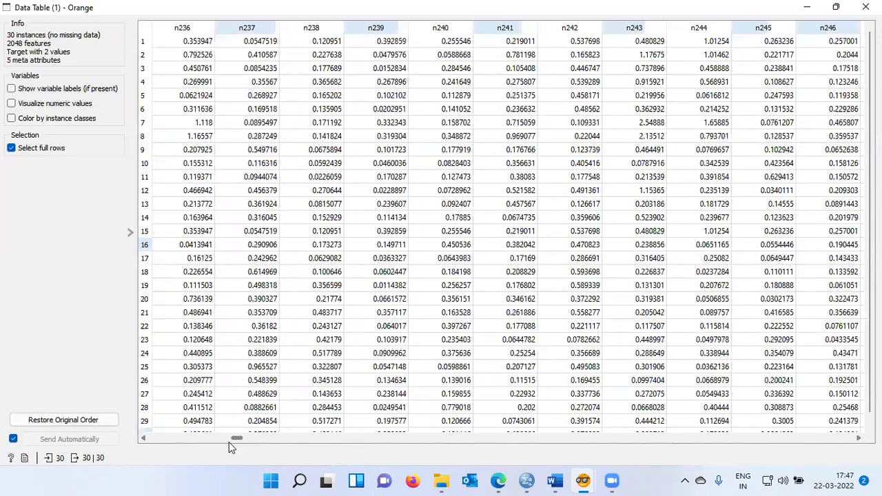
left_click(220, 439)
left_click(218, 440)
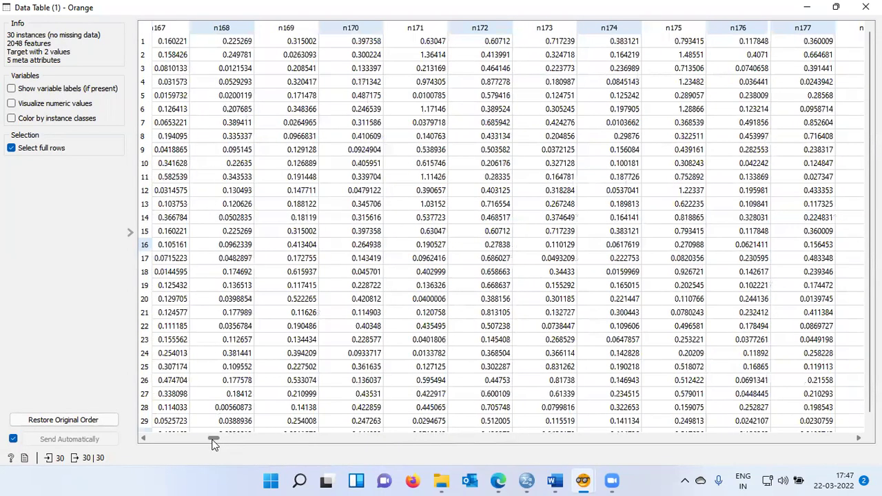
left_click(213, 440)
left_click(202, 440)
left_click(198, 439)
left_click_drag(198, 440, 177, 440)
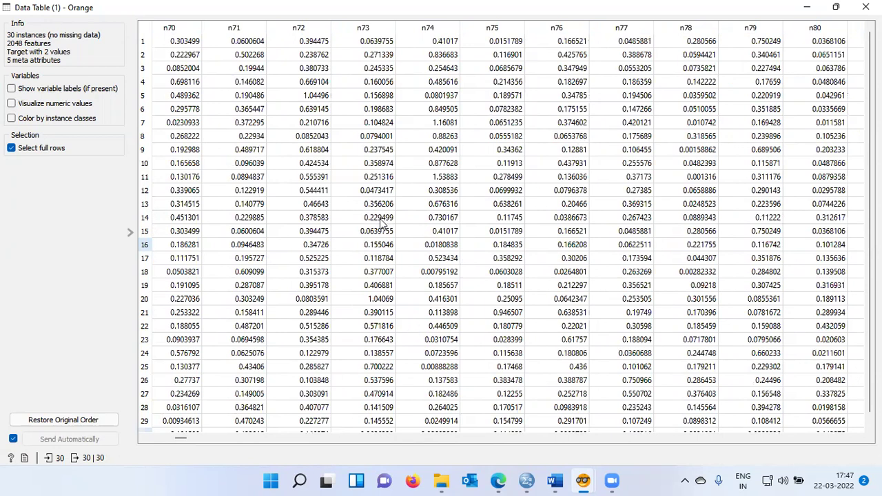
left_click(164, 438)
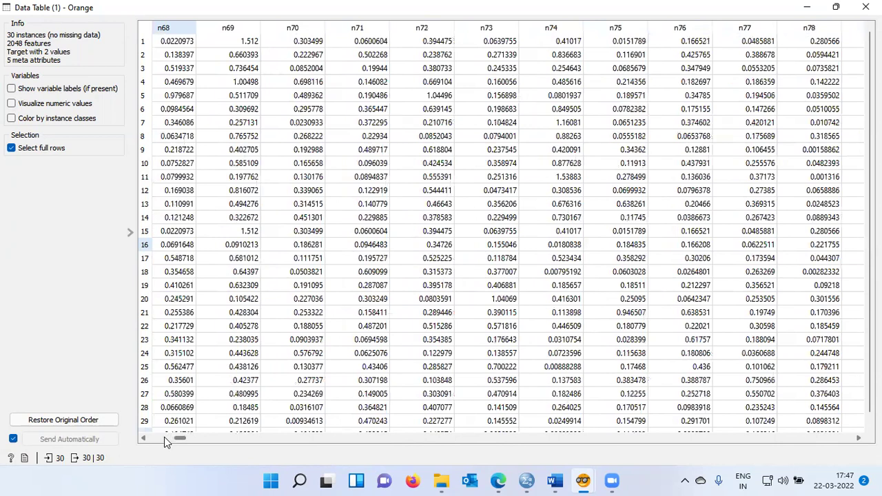
mouse_move(159, 438)
left_mouse_down()
mouse_move(147, 436)
mouse_move(163, 435)
left_mouse_up()
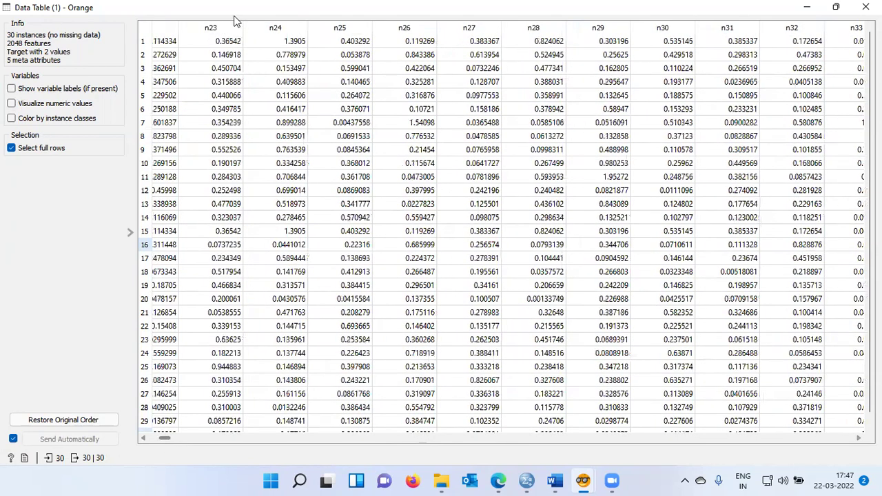
left_click(866, 7)
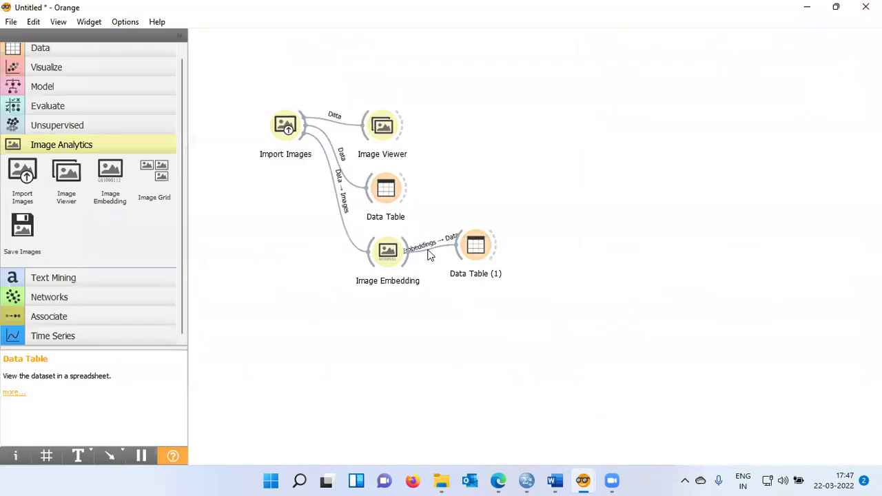
Compare the original Data Table linked to Import Images with the one holding the image embeddings
double_click(385, 190)
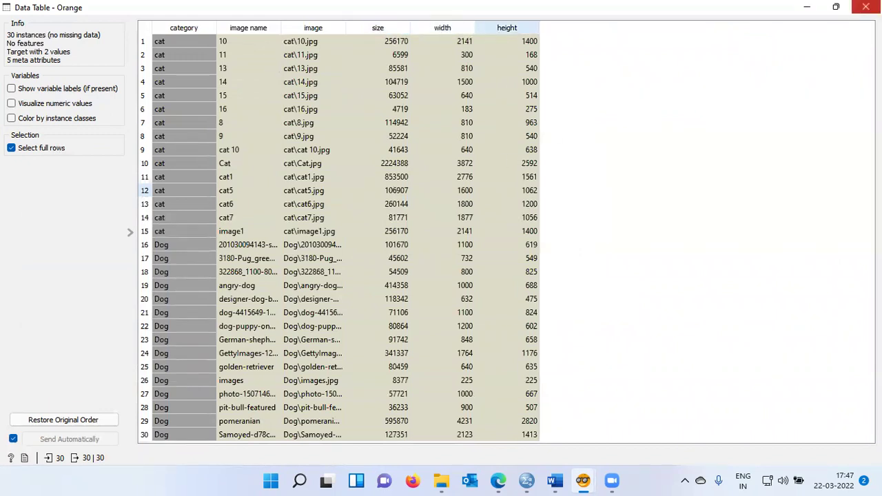
left_click(866, 7)
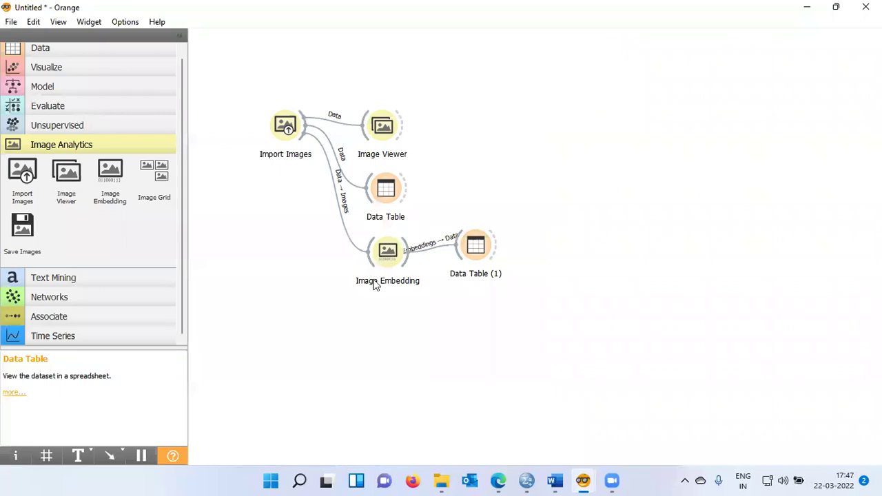
double_click(475, 257)
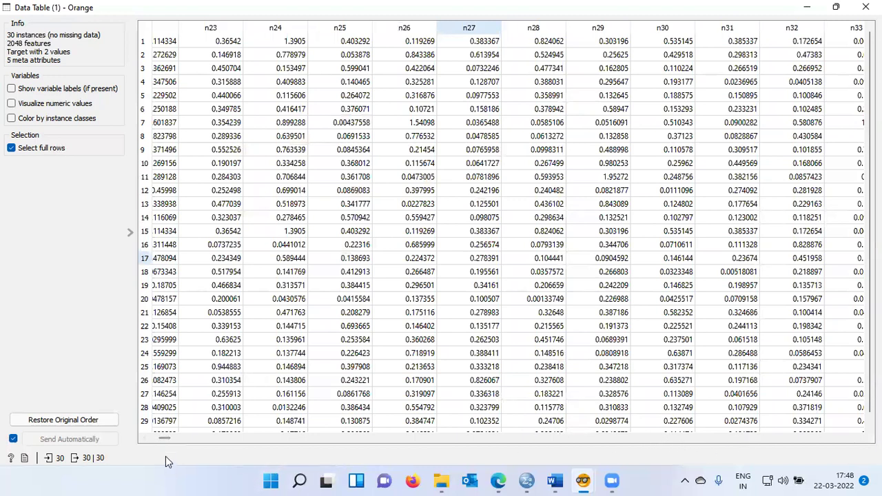
key("alt+shift")
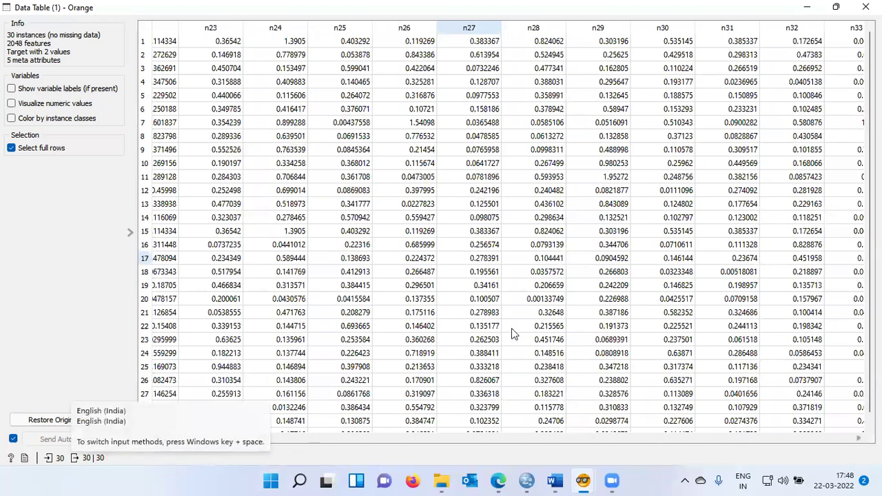
left_click(866, 7)
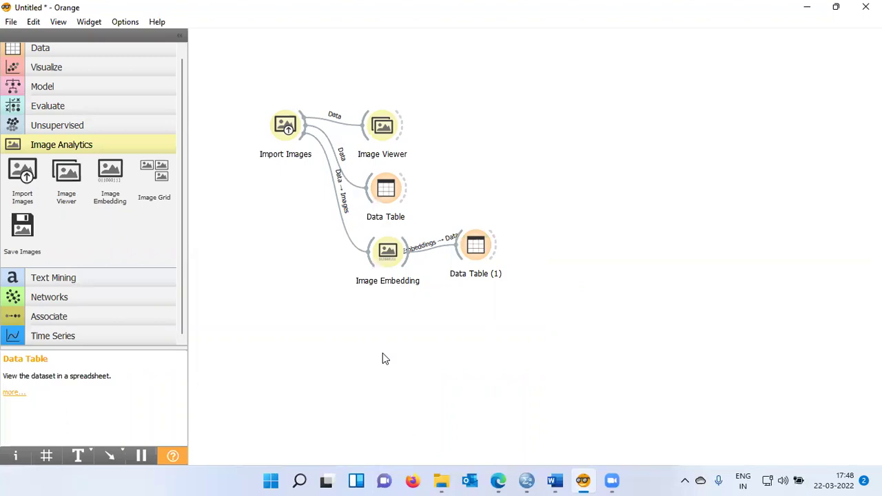
Add a Test and Score widget to the empty canvas area below Image Embedding
right_click(434, 326)
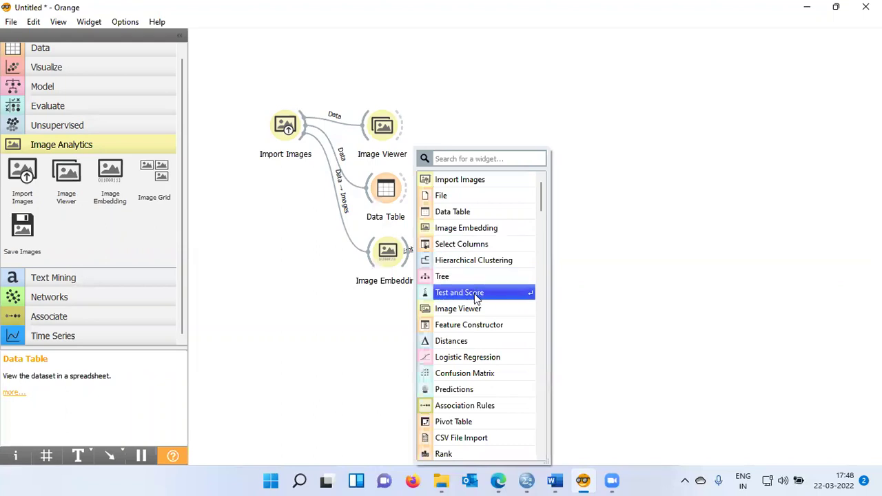
left_click(475, 298)
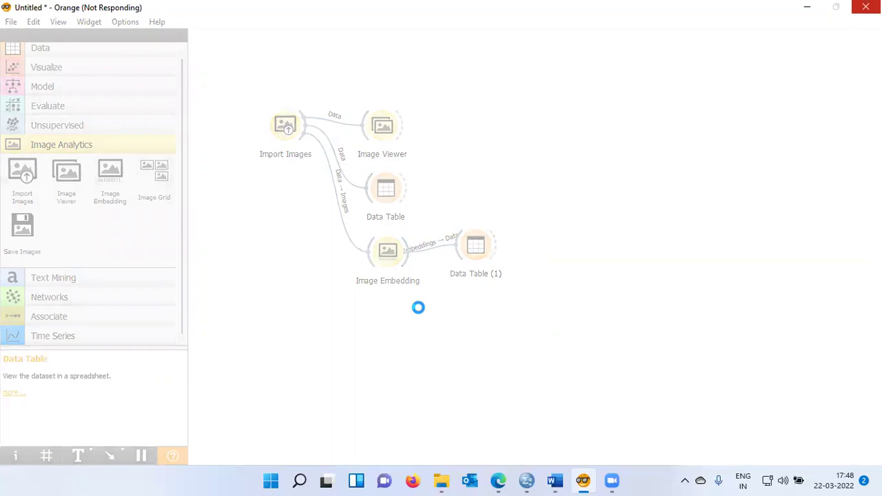
right_click(418, 308)
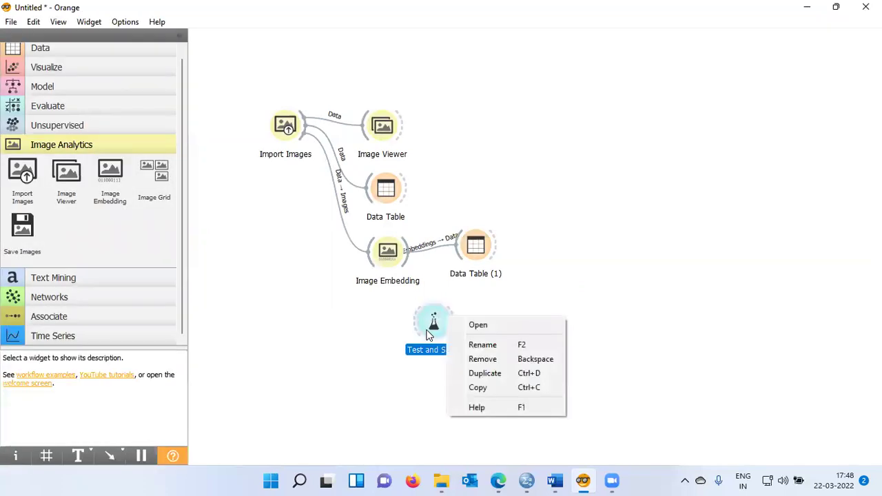
left_click(429, 334)
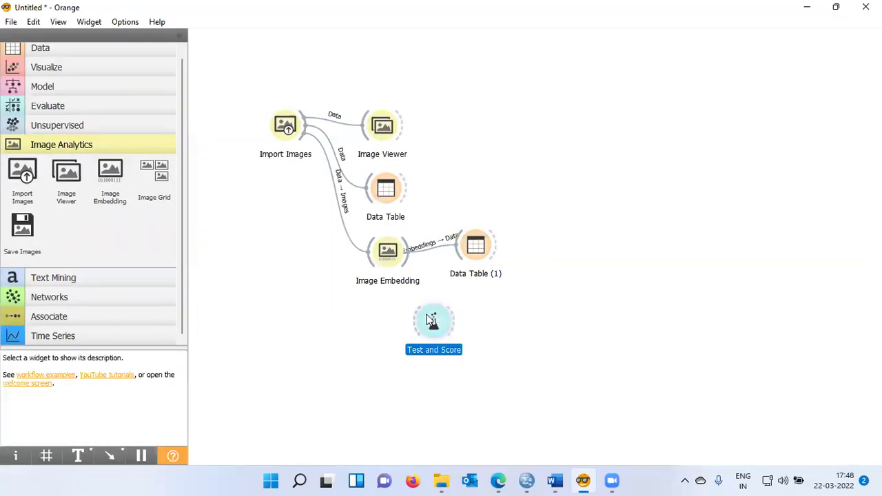
Link Image Embedding to the Test and Score widget and place that widget below Data Table (1)
left_click_drag(407, 259, 464, 322)
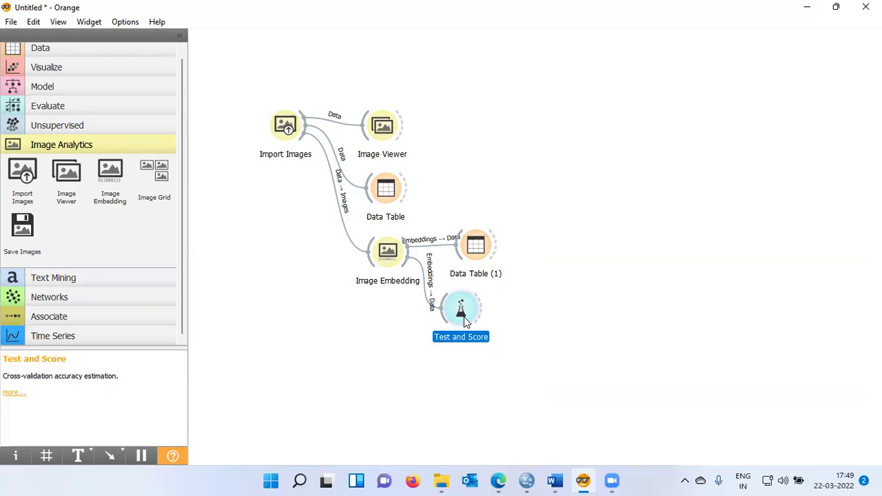
left_click_drag(465, 323, 480, 341)
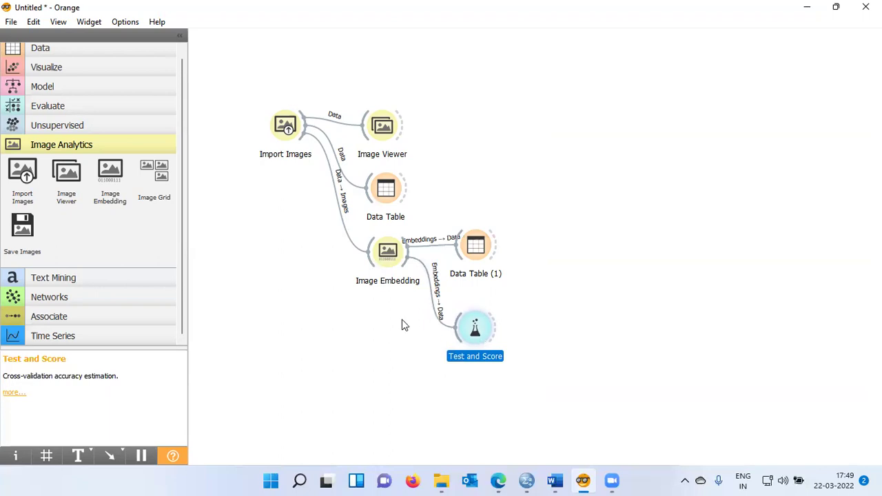
Add a Logistic Regression widget below Image Embedding and link it as the learner to Test and Score
double_click(303, 345)
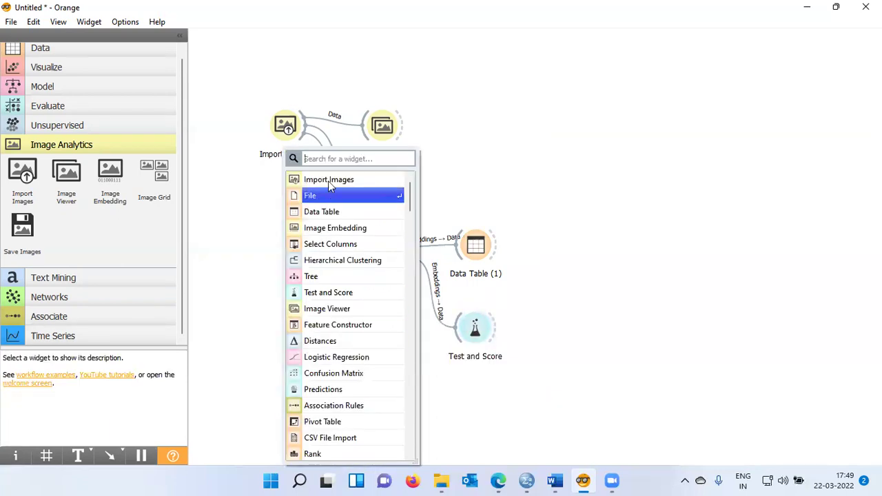
type("lo")
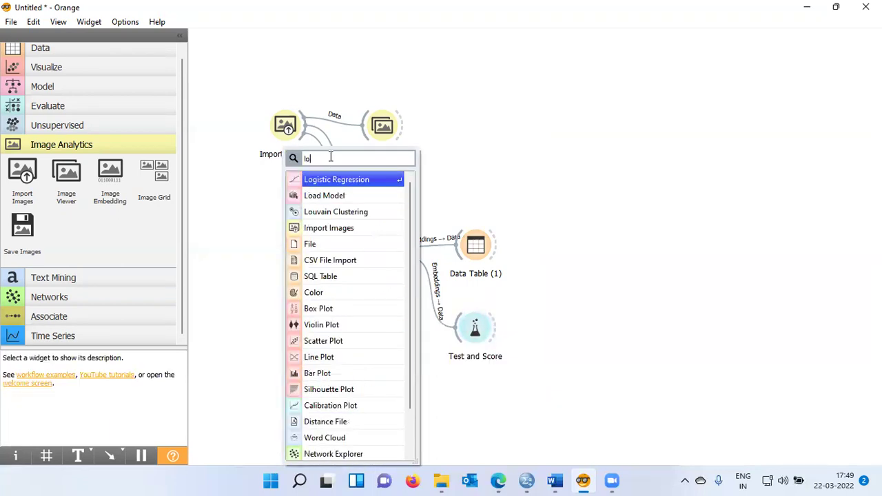
key("Escape")
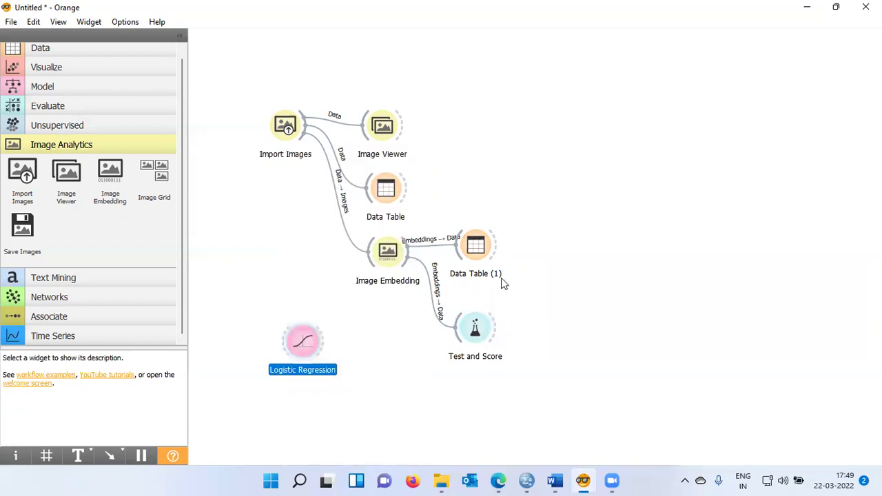
left_click_drag(315, 357, 377, 387)
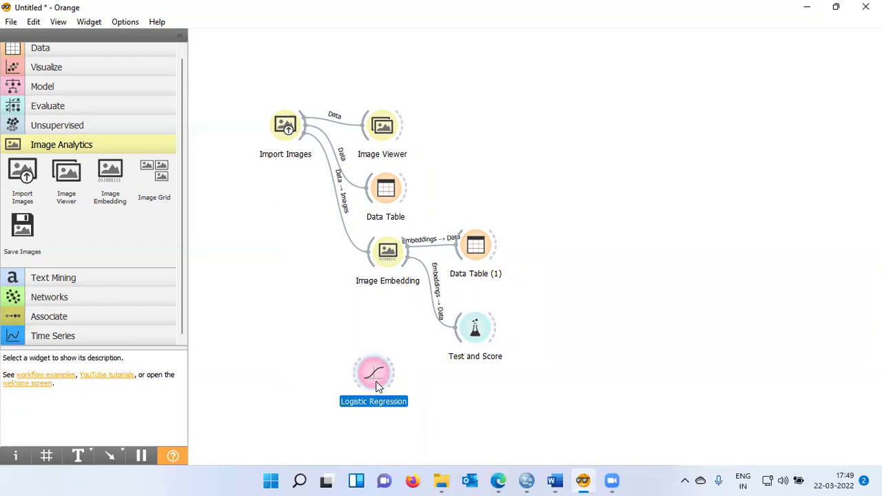
left_click_drag(394, 382, 458, 338)
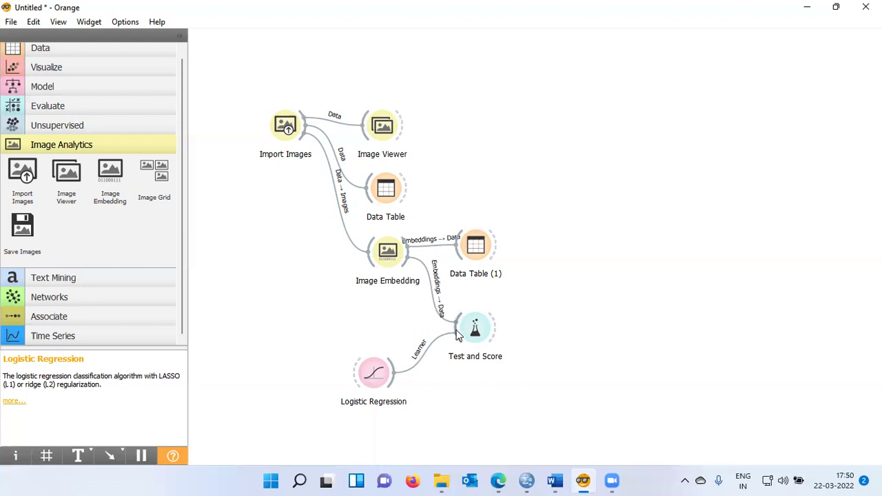
Examine the Logistic Regression evaluation scores and the available cross-validation fold counts in Test and Score
right_click(485, 330)
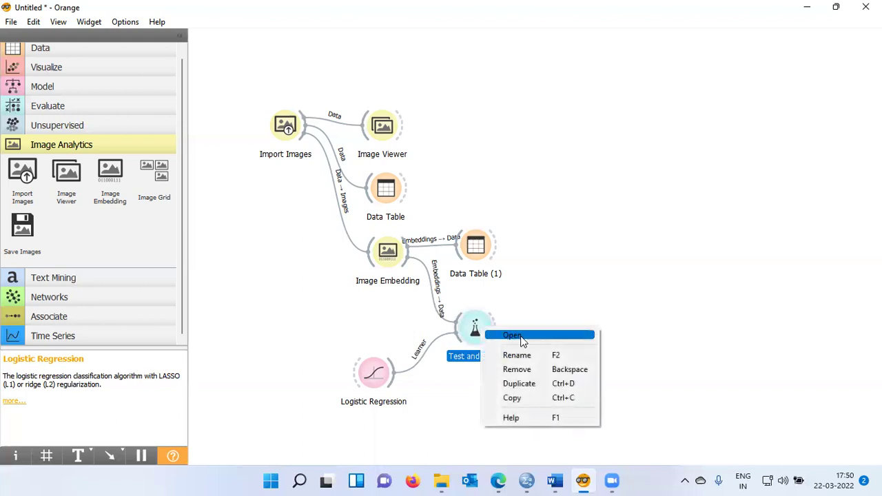
left_click(522, 337)
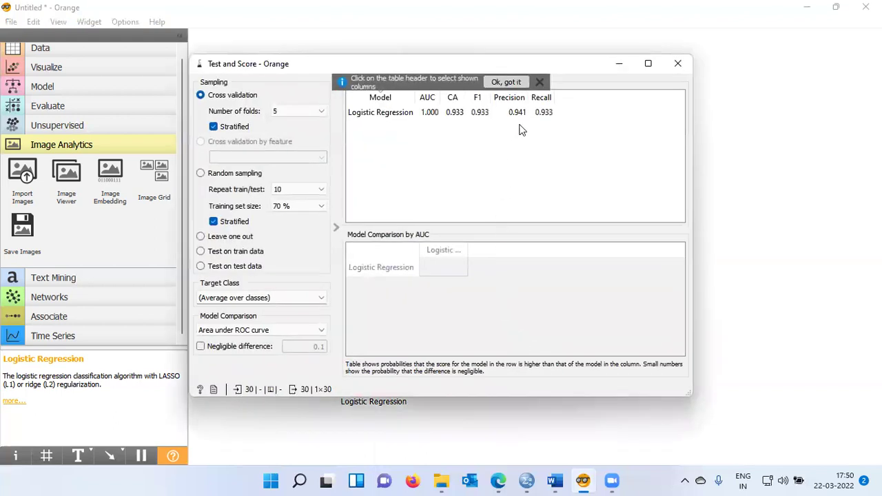
left_click(540, 83)
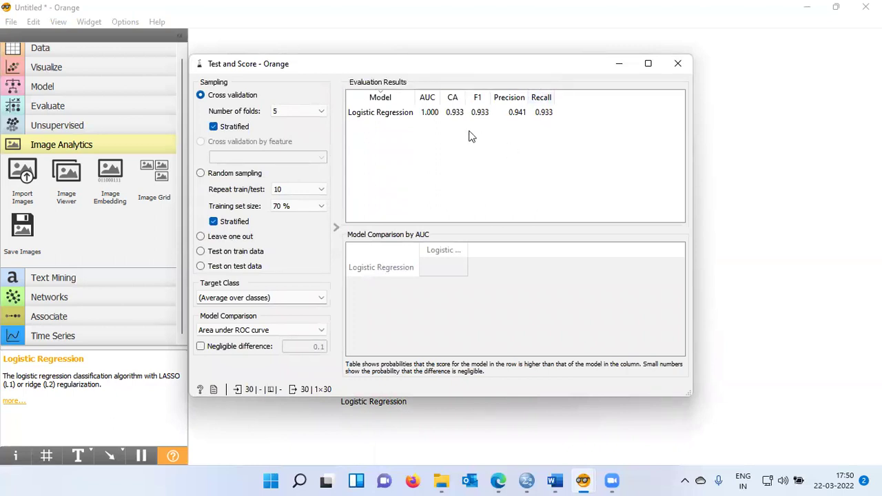
left_click(377, 119)
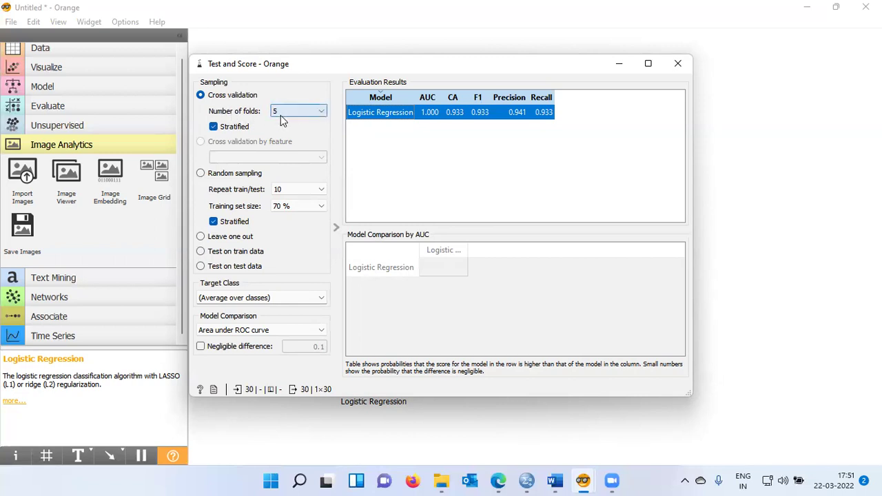
left_click(324, 113)
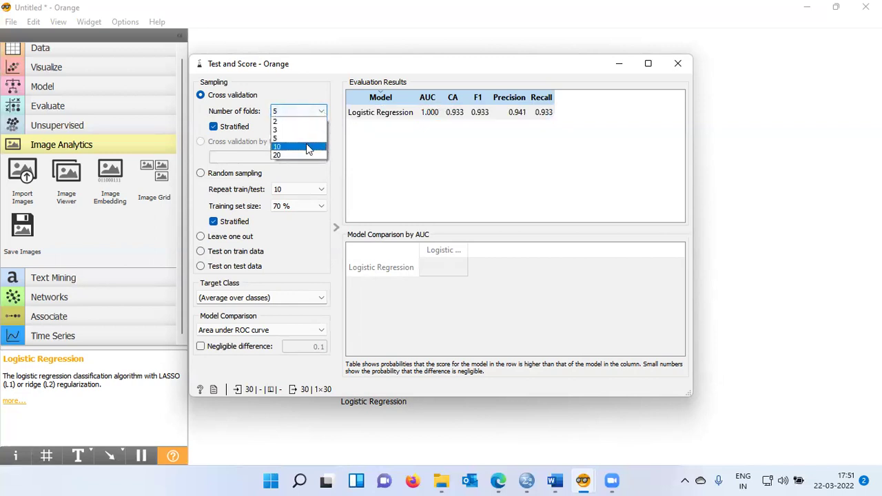
left_click(307, 93)
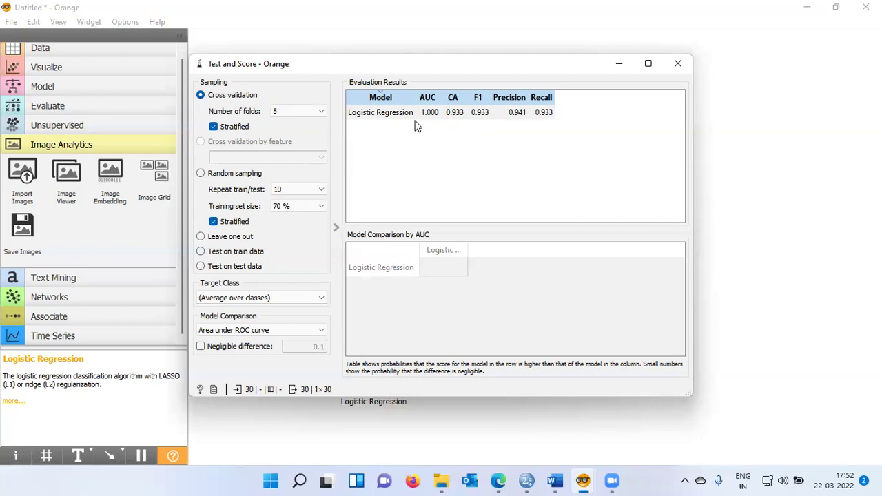
left_click(675, 67)
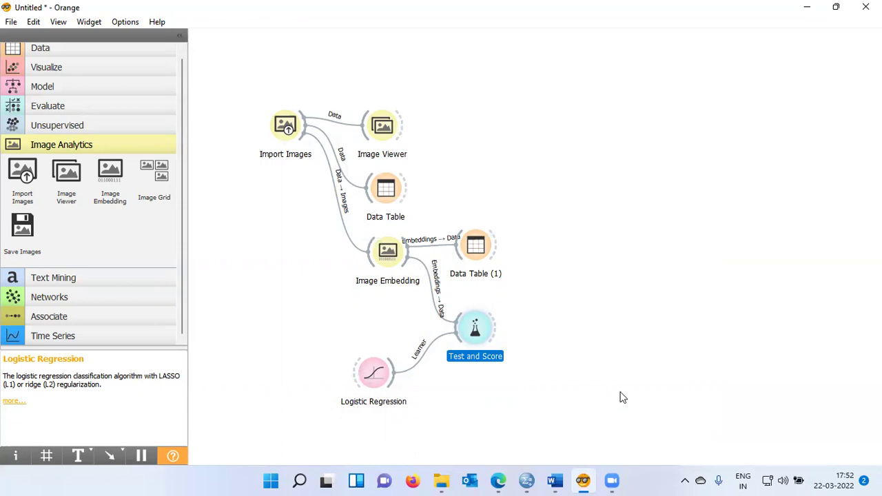
Add a Confusion Matrix widget beside Test and Score and link Test and Score to it
double_click(602, 341)
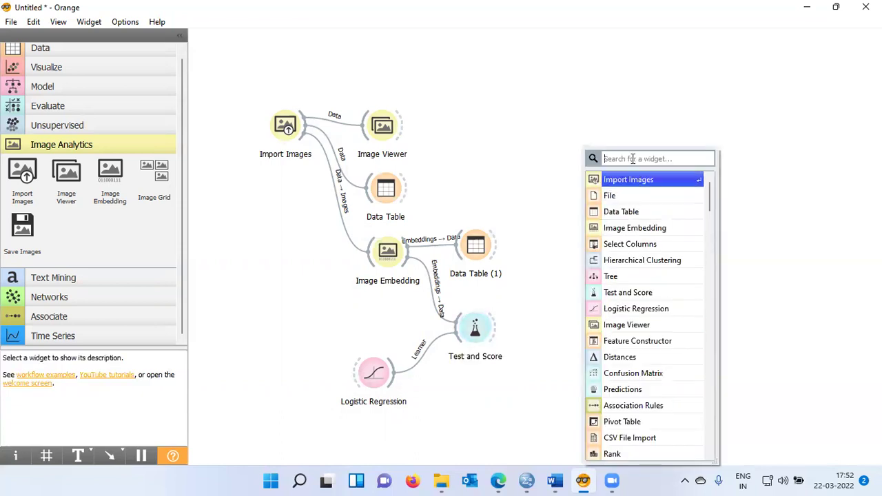
type("confu")
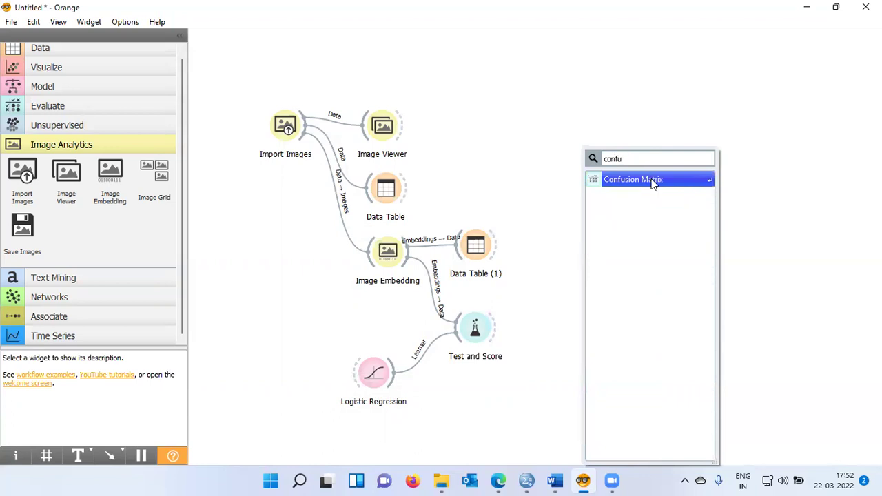
left_click(651, 181)
left_click_drag(609, 344, 579, 337)
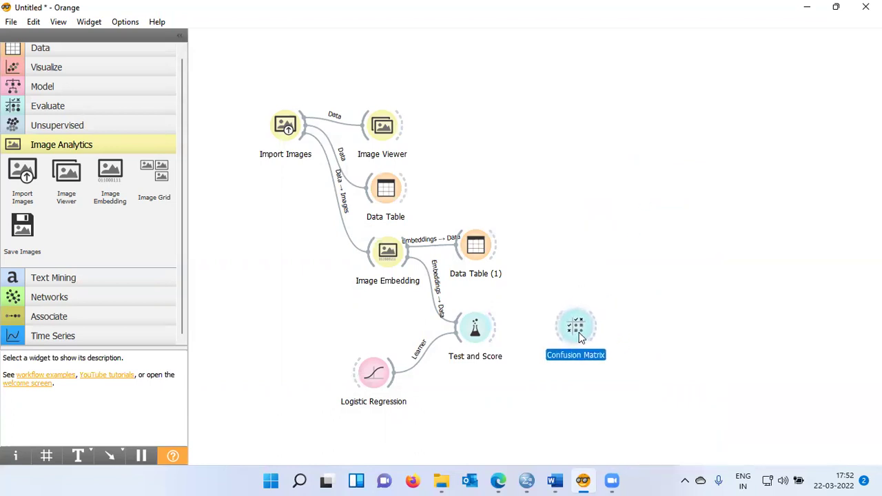
left_click_drag(493, 330, 576, 332)
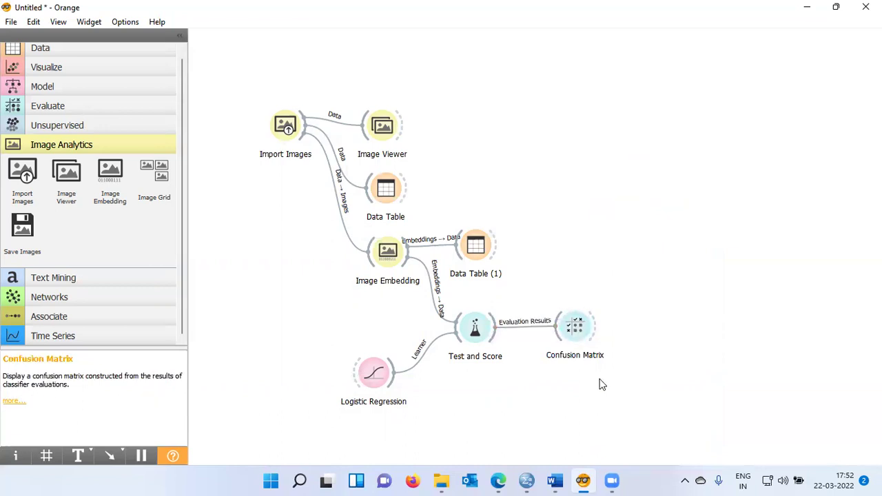
Examine the Logistic Regression confusion matrix, comparing the correctly and wrongly predicted dog and cat cells
double_click(581, 333)
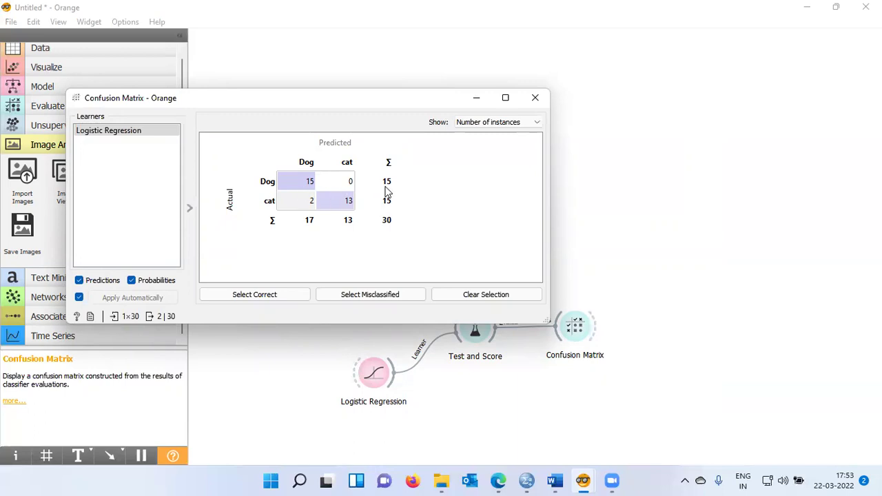
left_click(350, 183)
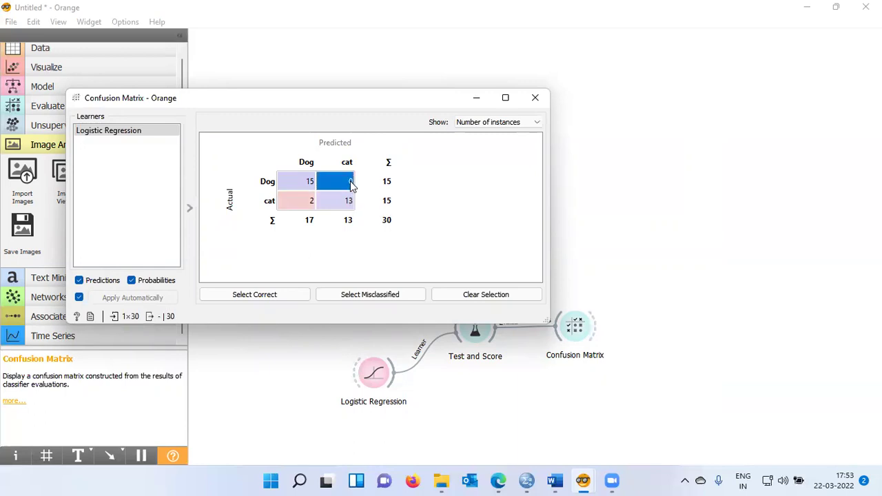
left_click(308, 184)
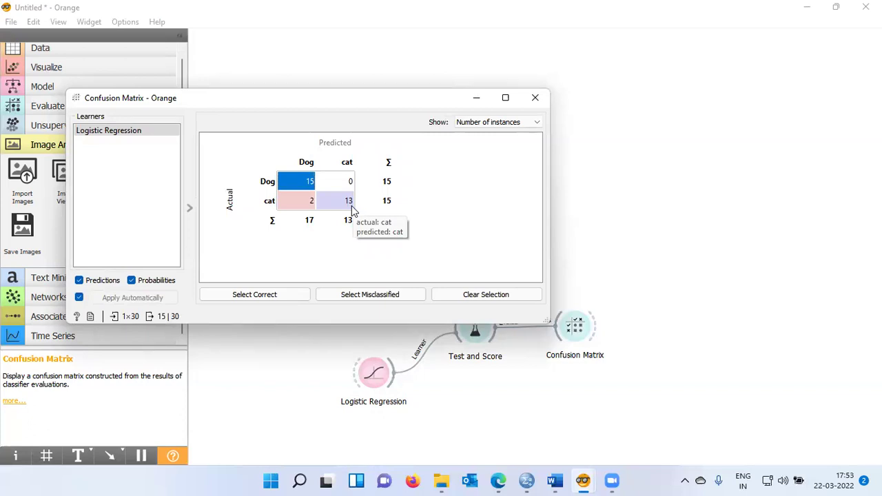
left_click(301, 205)
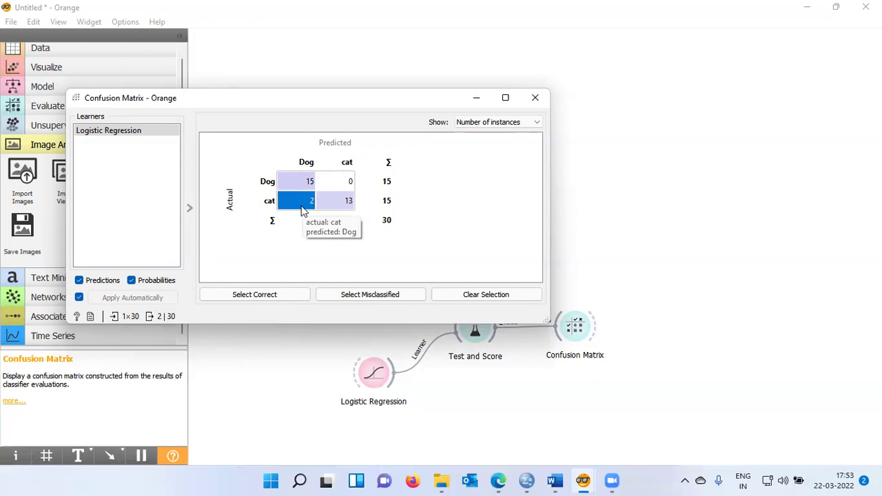
left_click(298, 182)
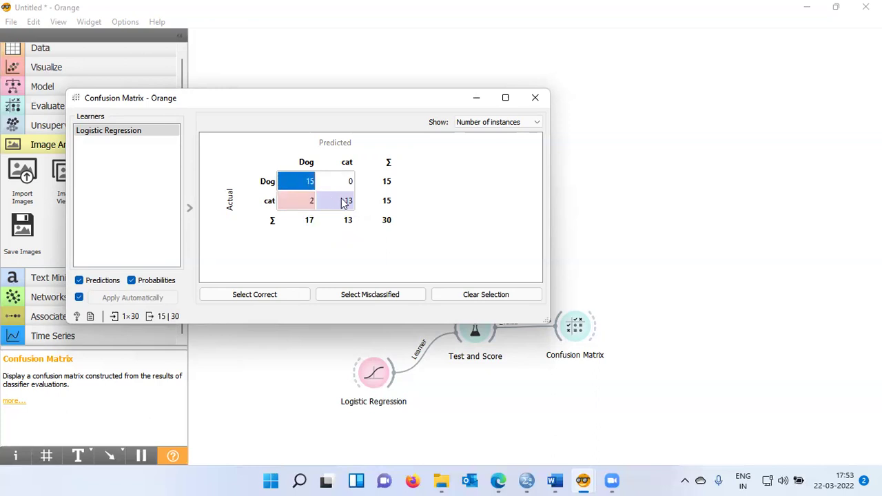
left_click(344, 202)
left_click(311, 187)
left_click(346, 205)
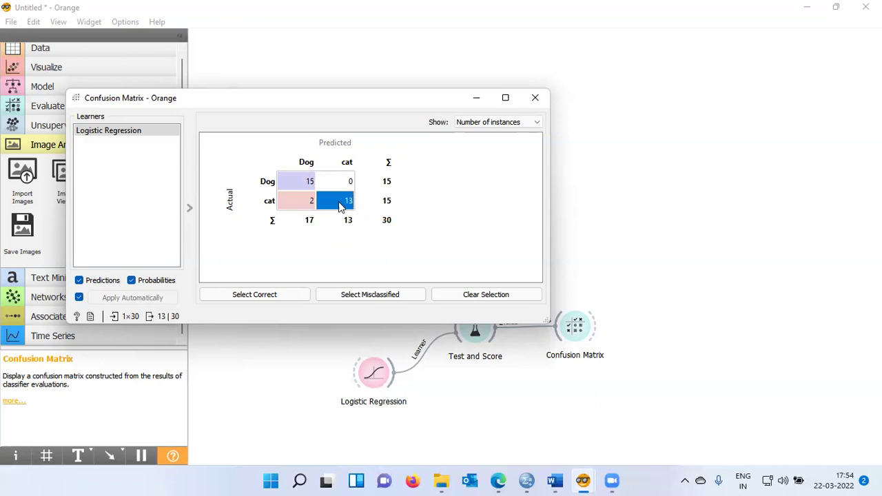
left_click(308, 204)
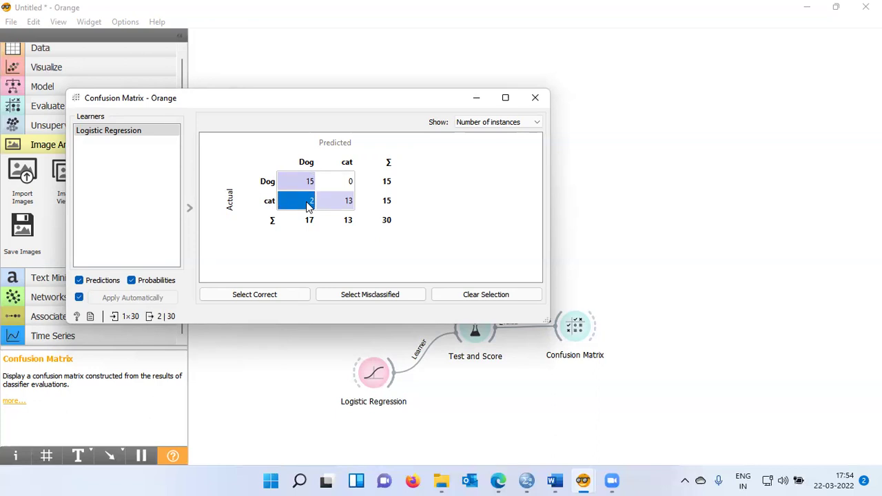
Select the misclassified instances in the confusion matrix and link Confusion Matrix to a new Image Viewer widget
left_click(376, 296)
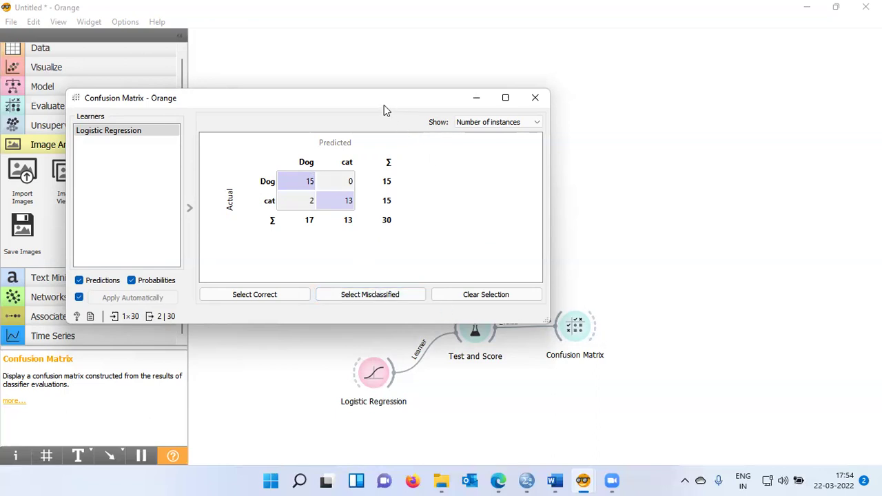
left_click_drag(392, 102, 686, 23)
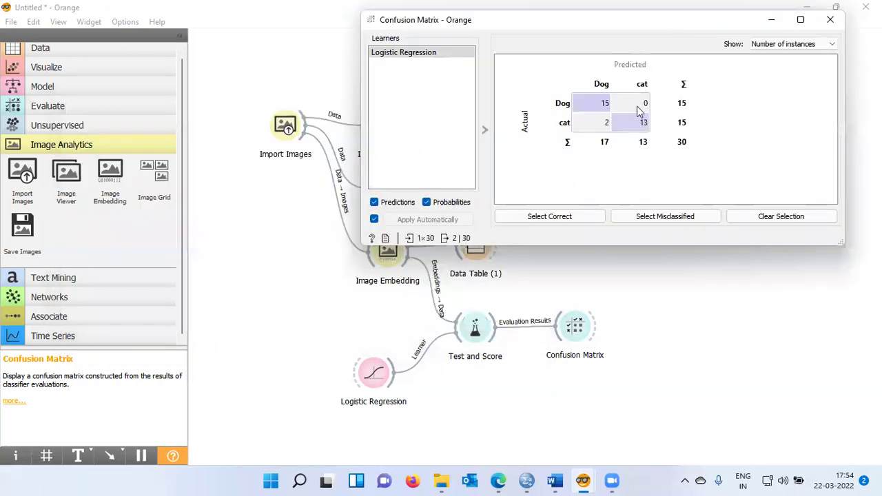
left_click(72, 185)
left_click(72, 184)
left_click_drag(593, 330, 673, 336)
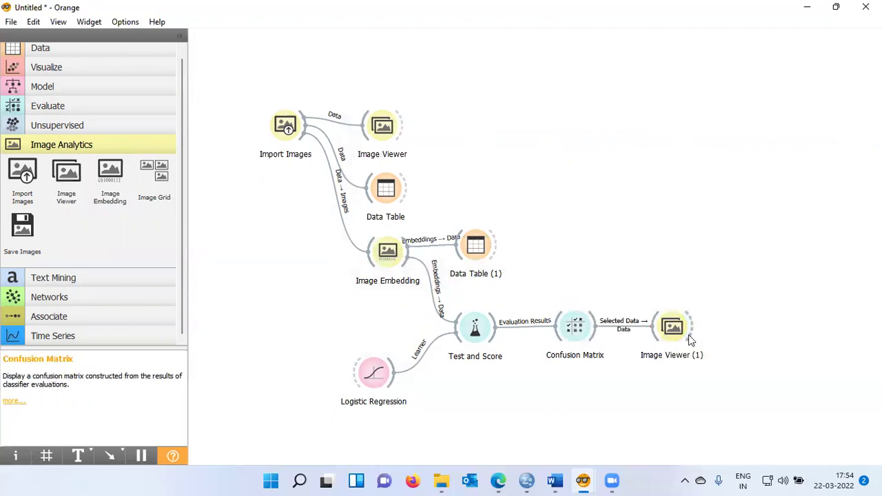
View the misclassified cat images in the Image Viewer linked to Confusion Matrix
left_click(675, 334)
double_click(676, 335)
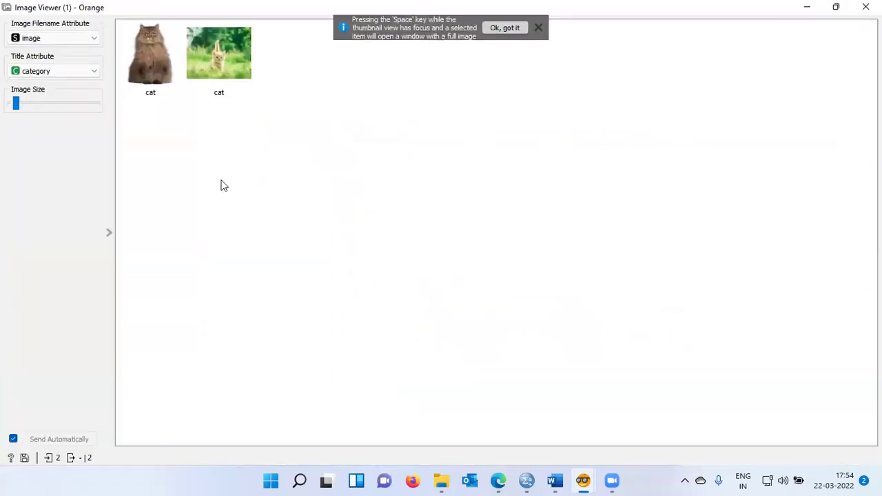
left_click(150, 59)
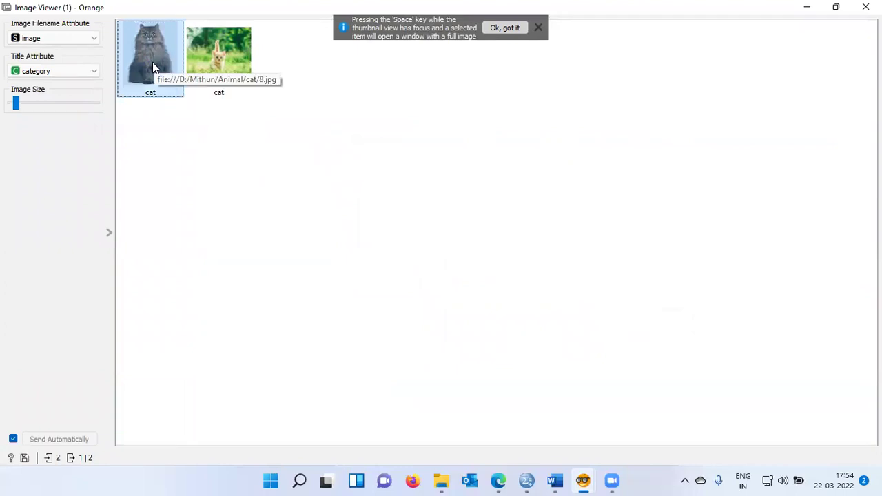
left_click(222, 63)
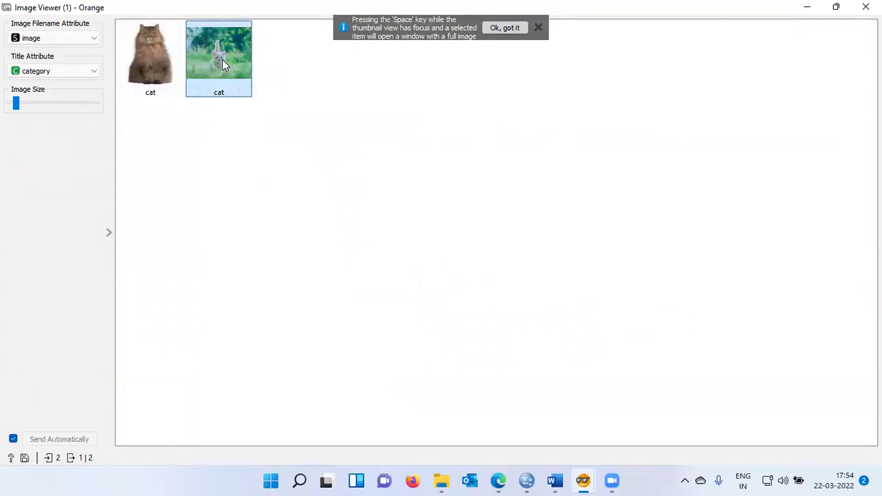
left_click(539, 29)
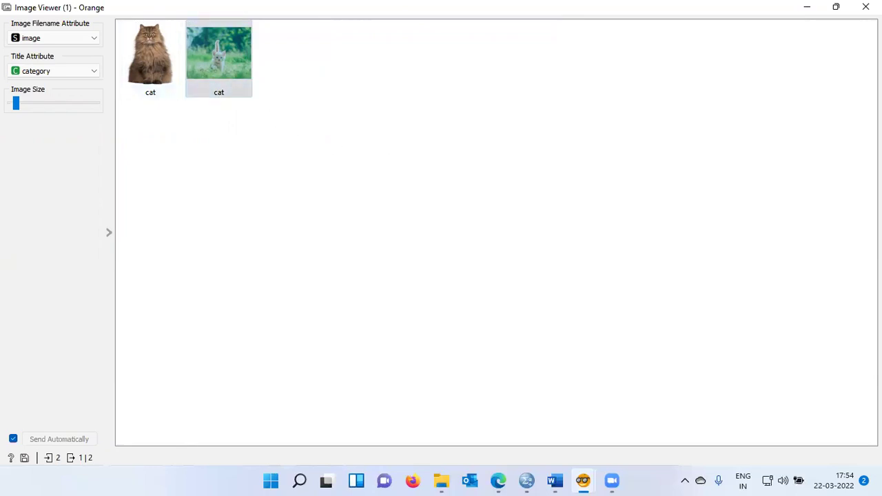
left_click(866, 7)
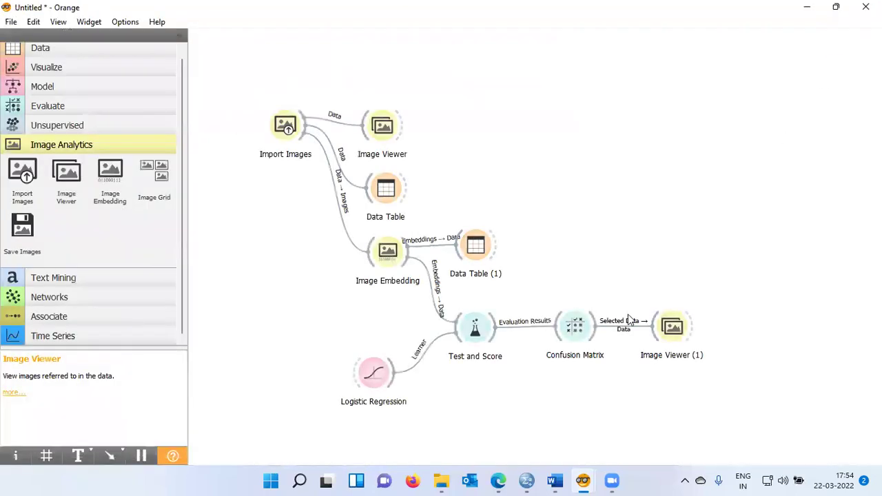
Reopen the confusion matrix, check the cats predicted as Dog, and select the cell of cats predicted as cat
double_click(575, 339)
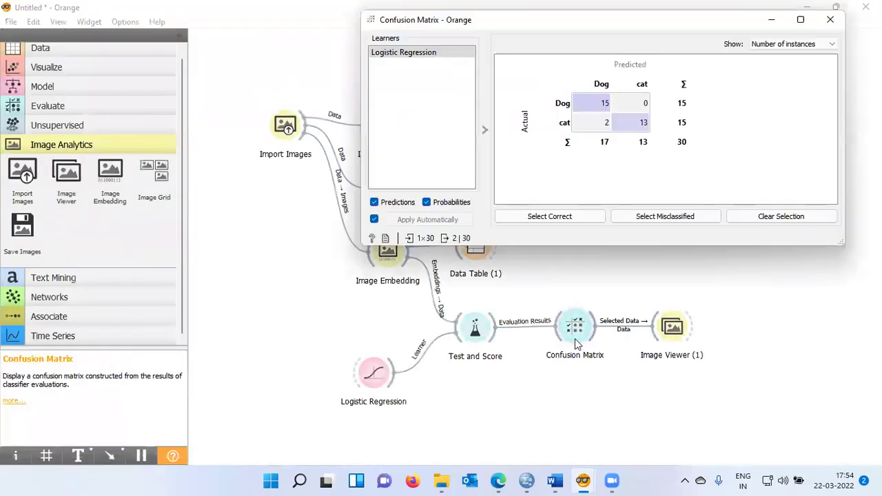
left_click(605, 124)
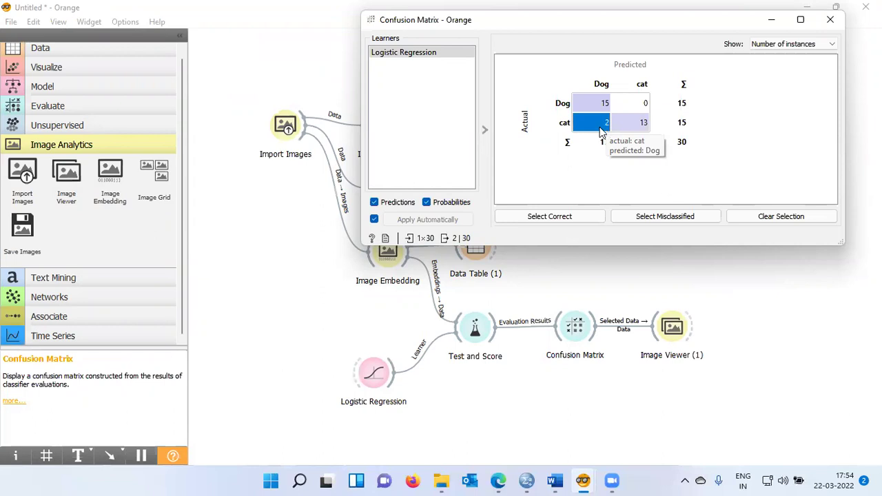
left_click(642, 122)
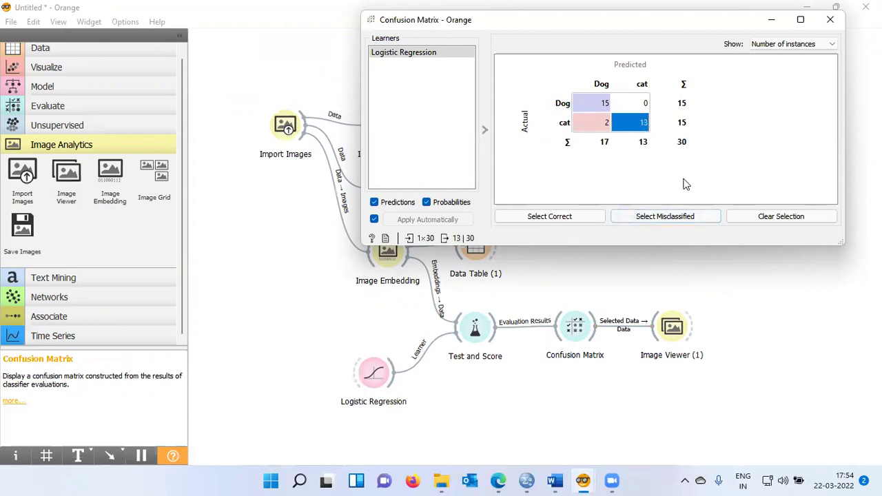
left_click(830, 19)
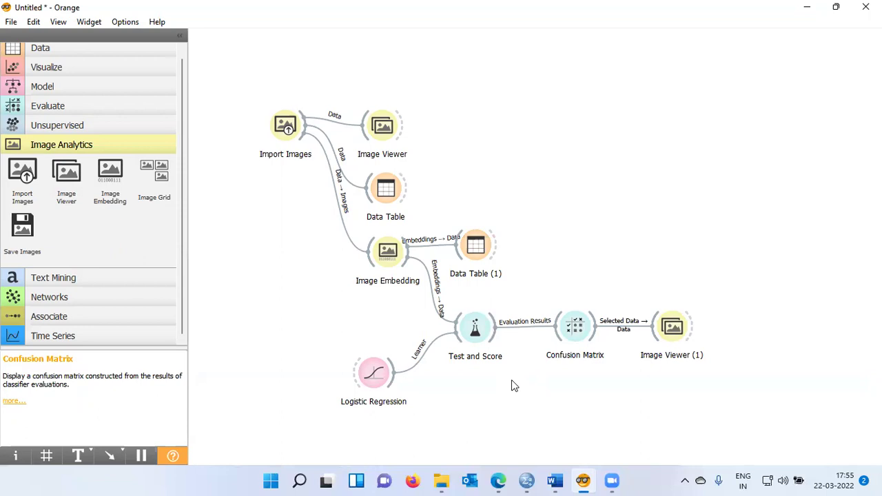
left_click(584, 332)
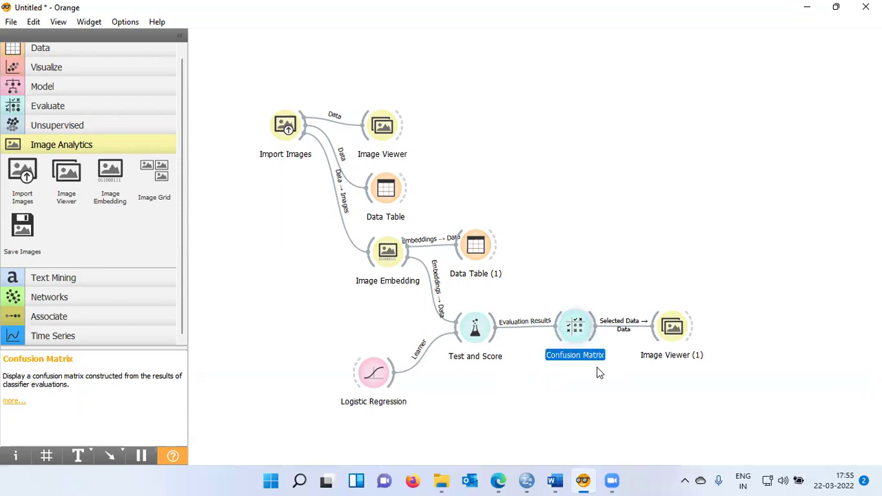